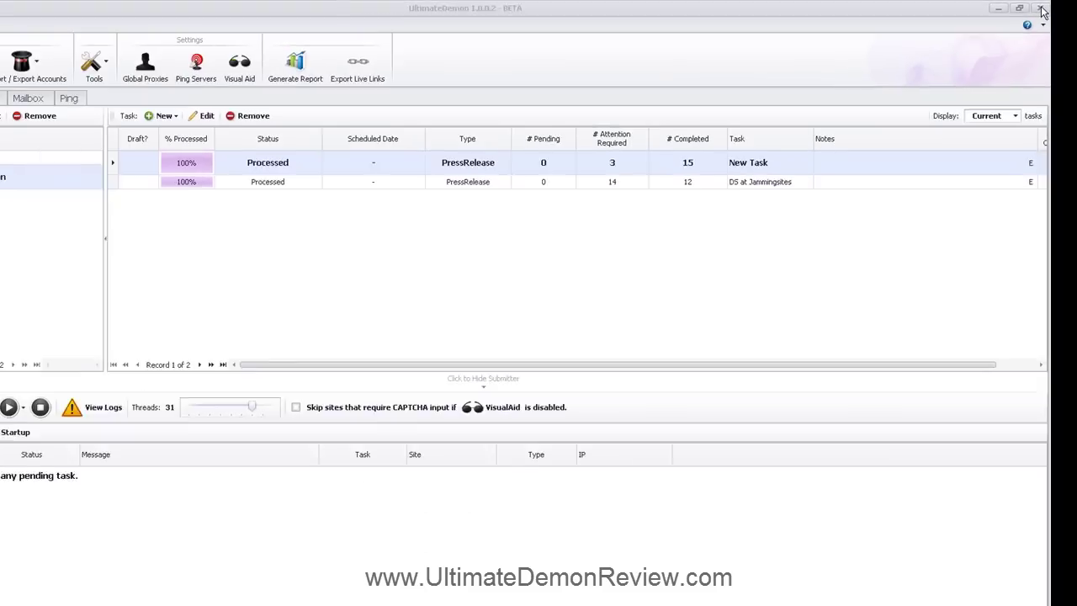
Quit UltimateDemon and confirm Yes at the quit prompt.
click(1064, 10)
click(509, 344)
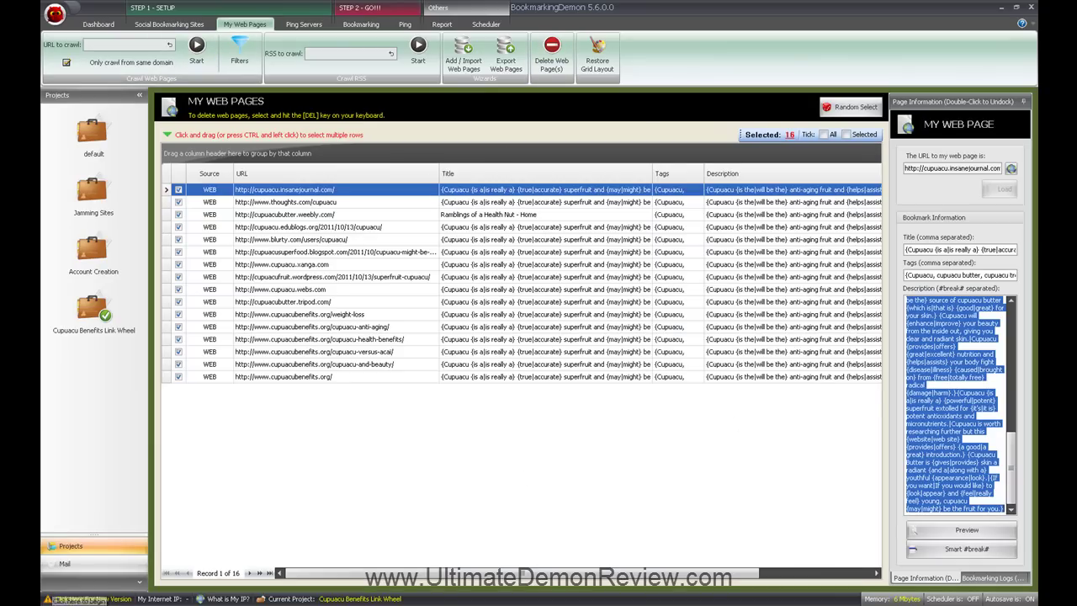
click(1001, 8)
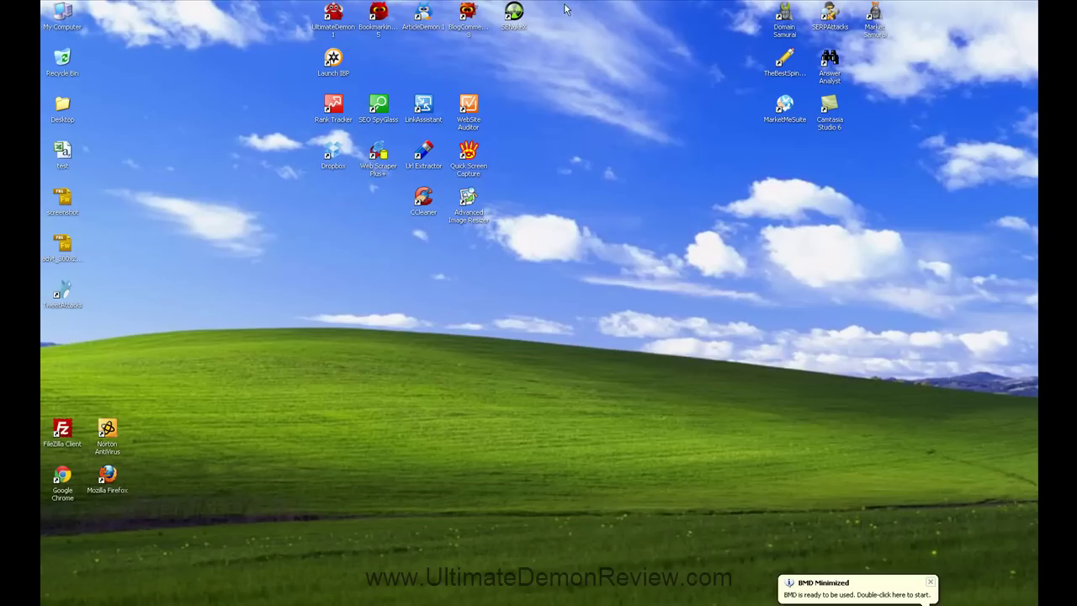
click(347, 35)
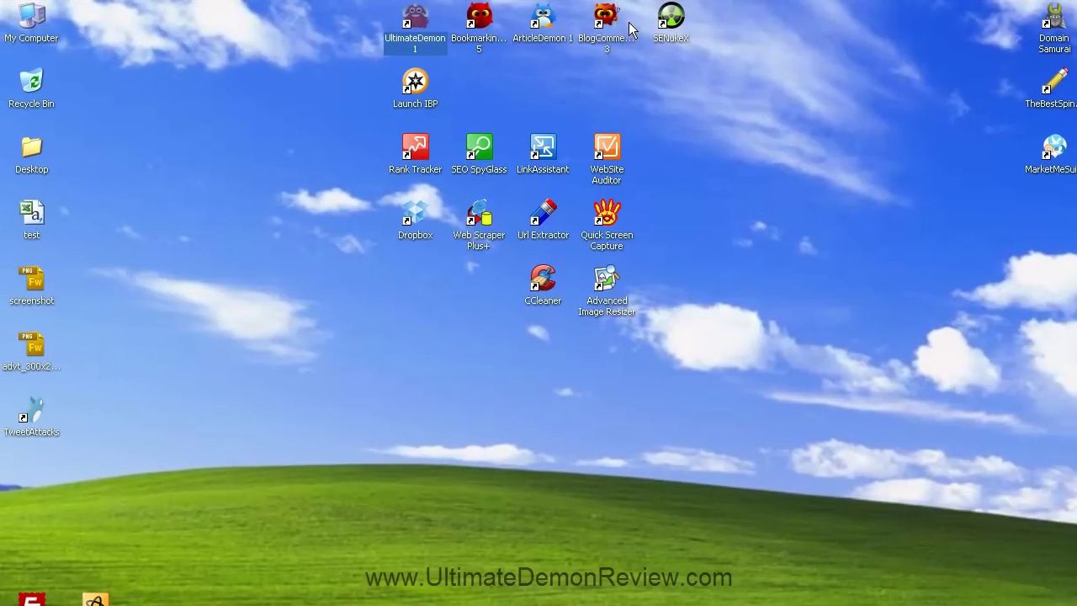
Launch UltimateDemon from the desktop and advance its Getting Started guide to the overview page.
double_click(670, 33)
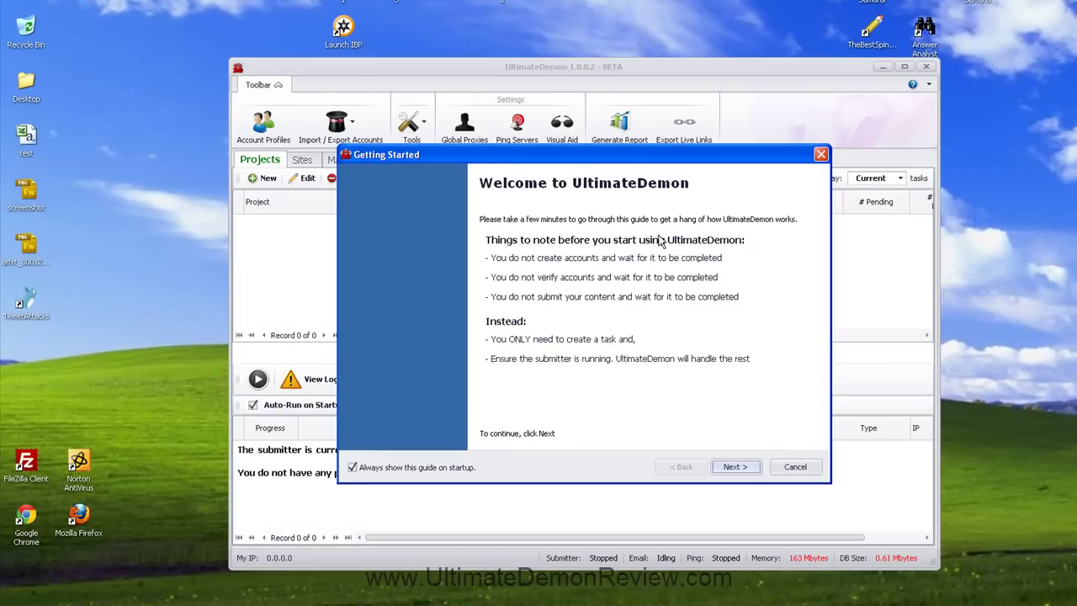
click(735, 467)
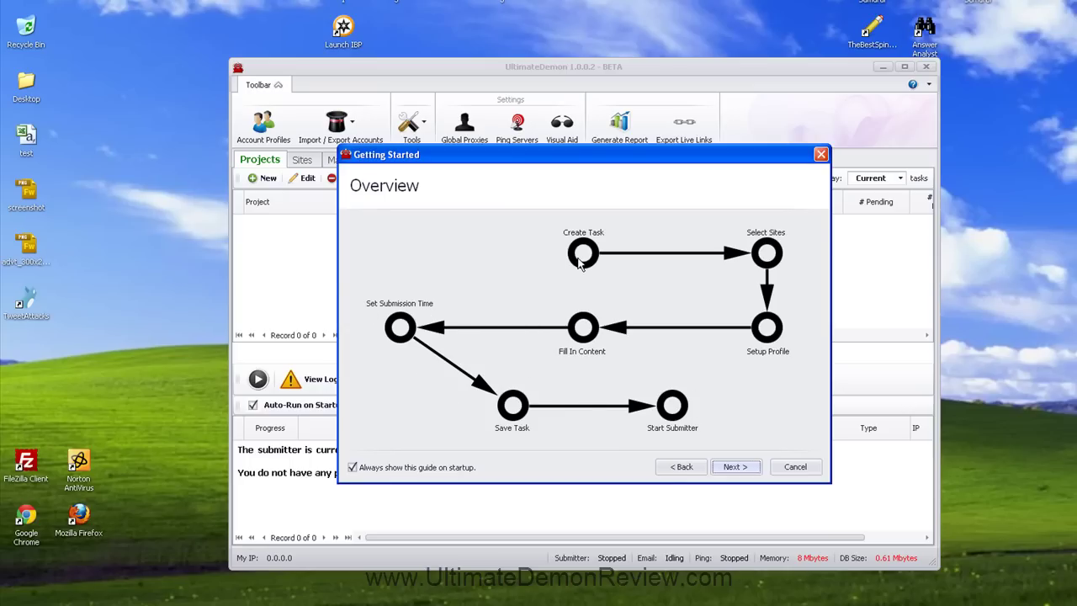
Step the guide through sites, account profile, content, submission time and saving to its final page.
click(745, 471)
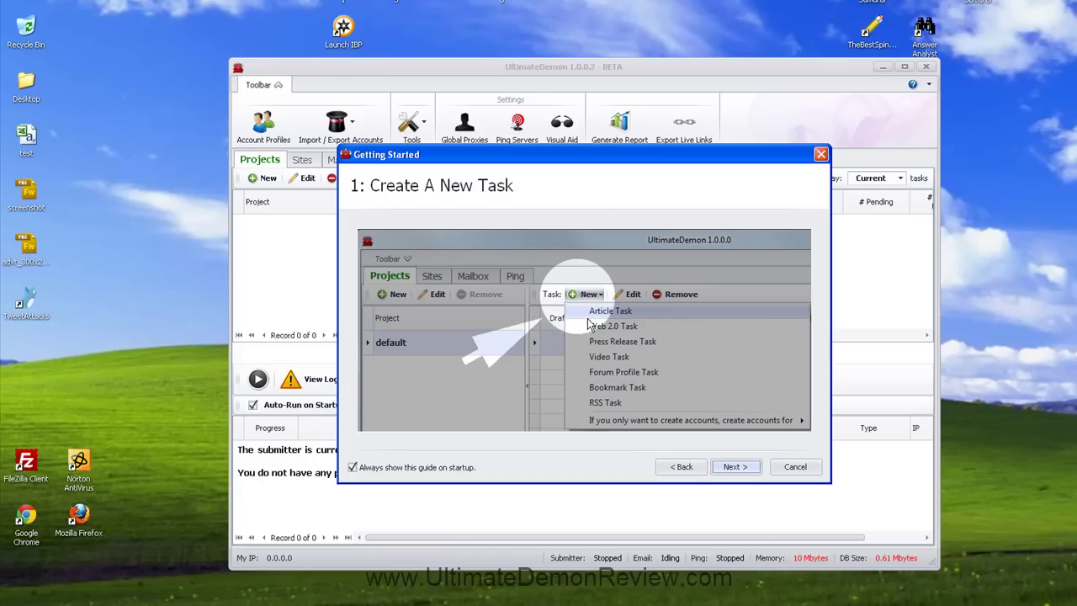
click(748, 472)
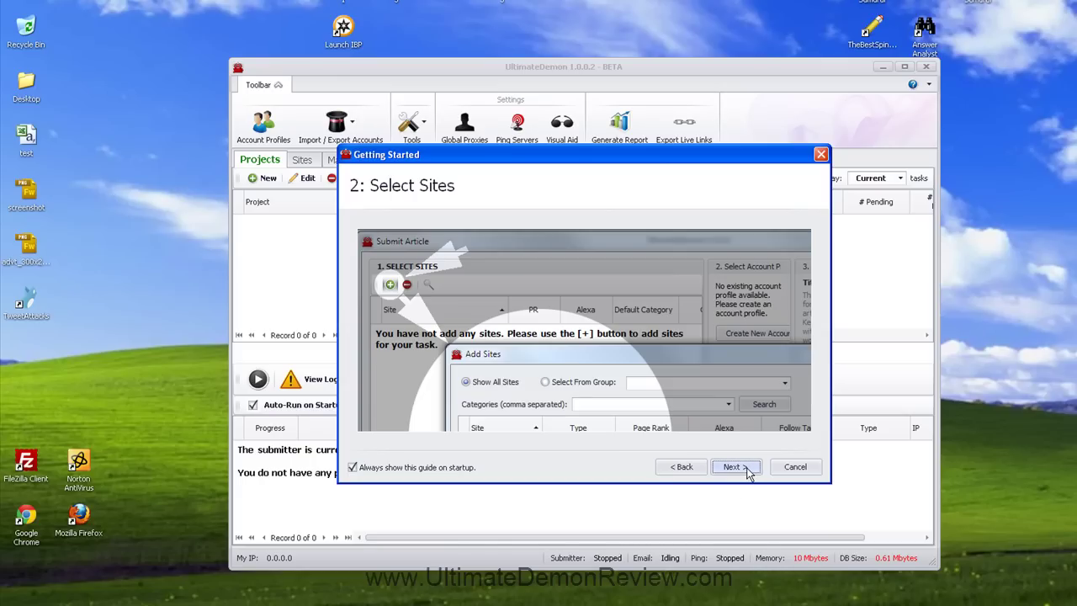
click(748, 471)
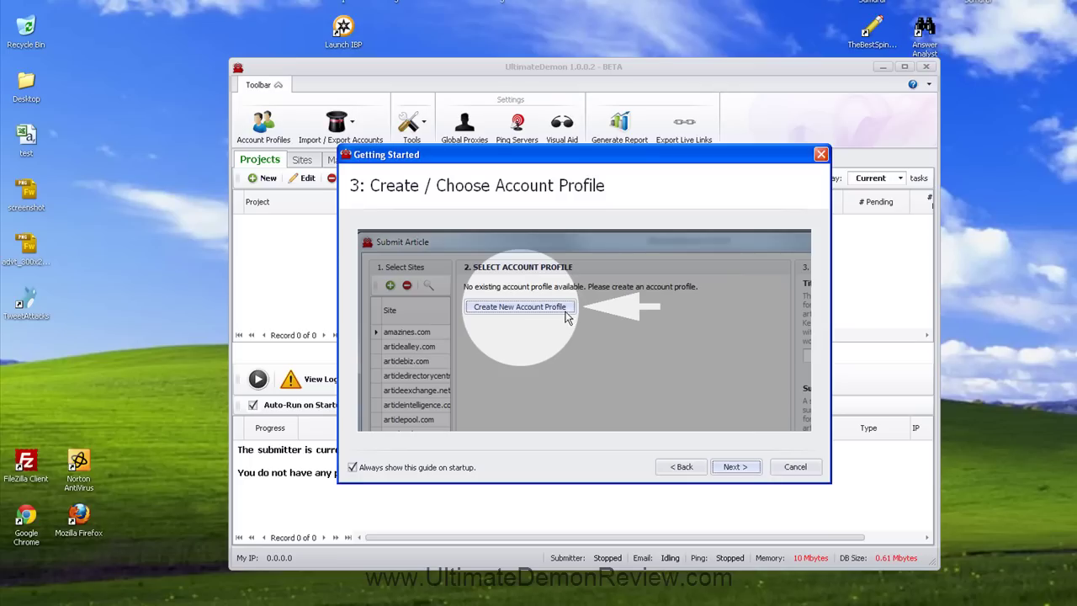
click(735, 471)
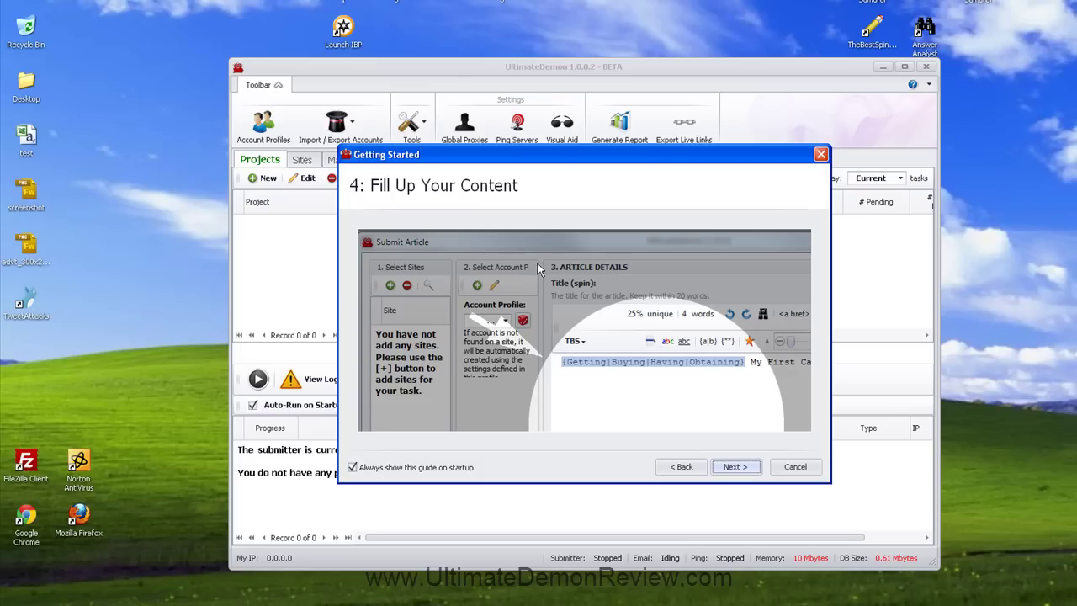
click(749, 470)
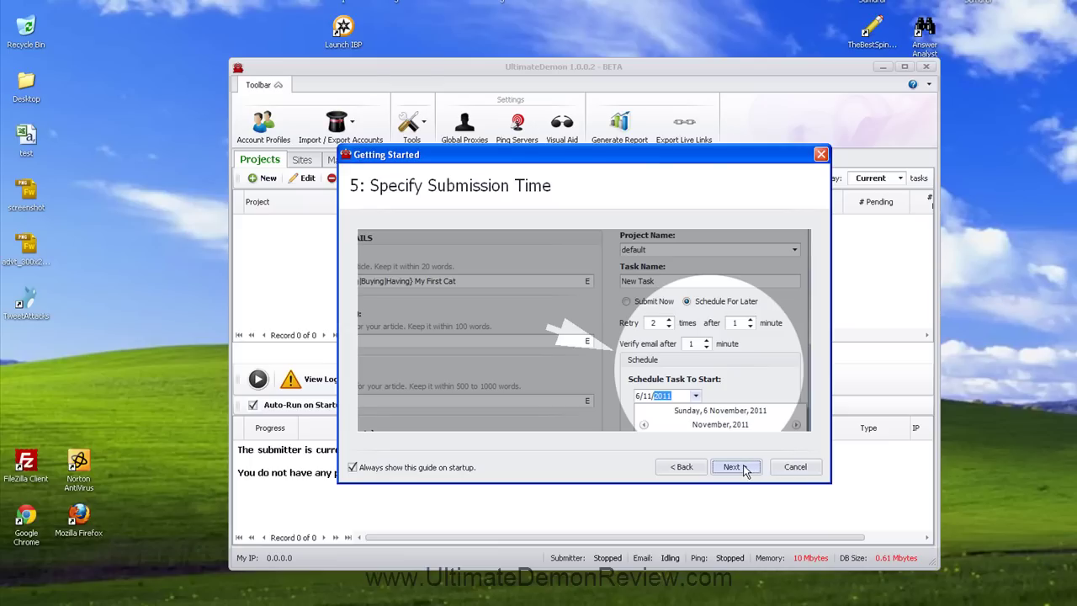
click(746, 470)
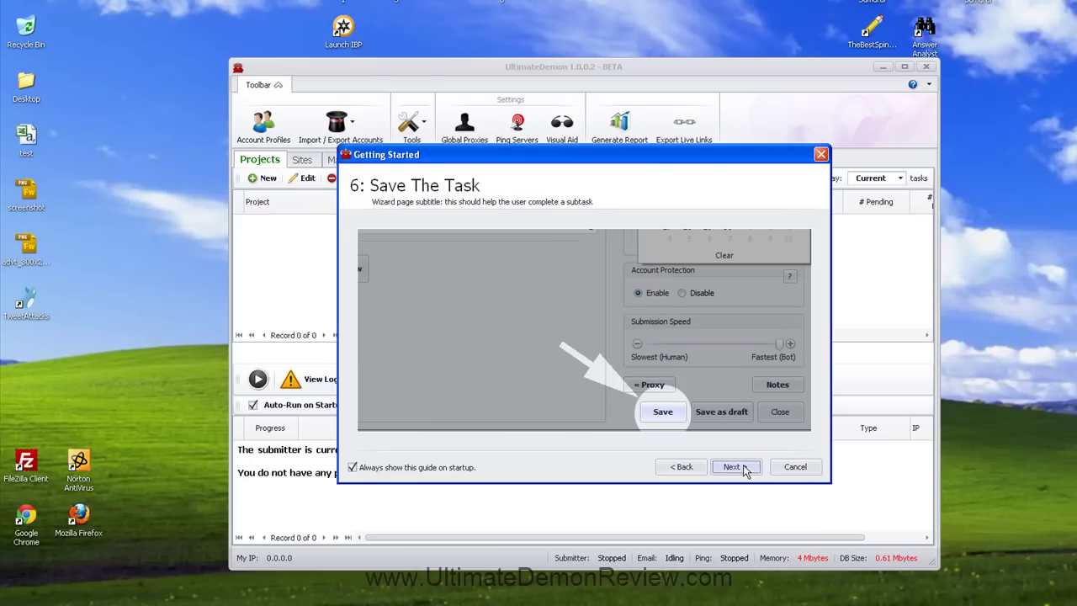
click(741, 470)
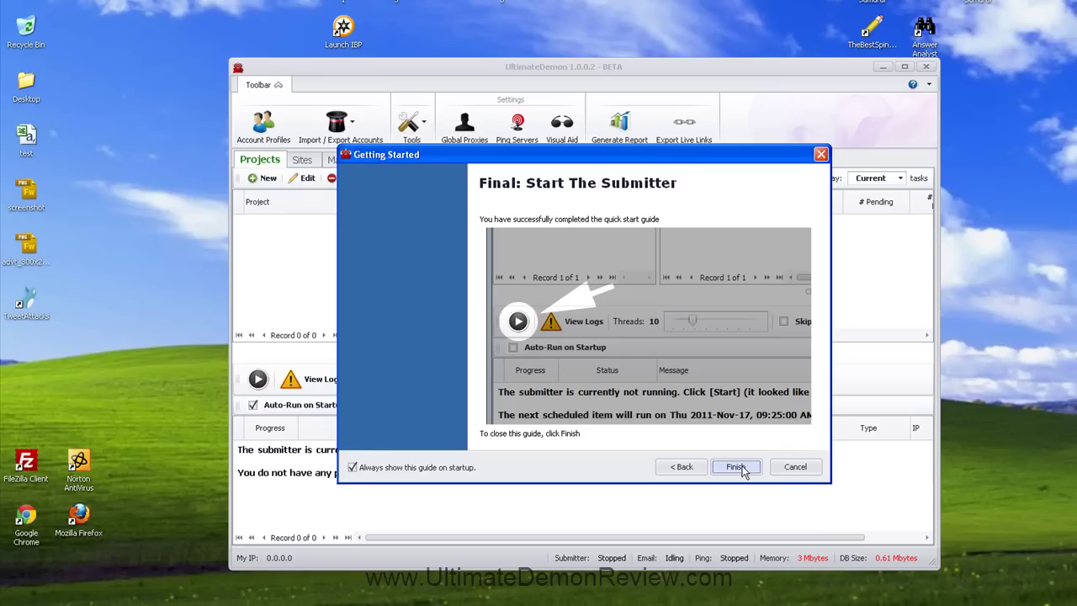
Close the guide, maximise the main window, and create a new RSS task in a full-screen Submit RSS window.
click(736, 468)
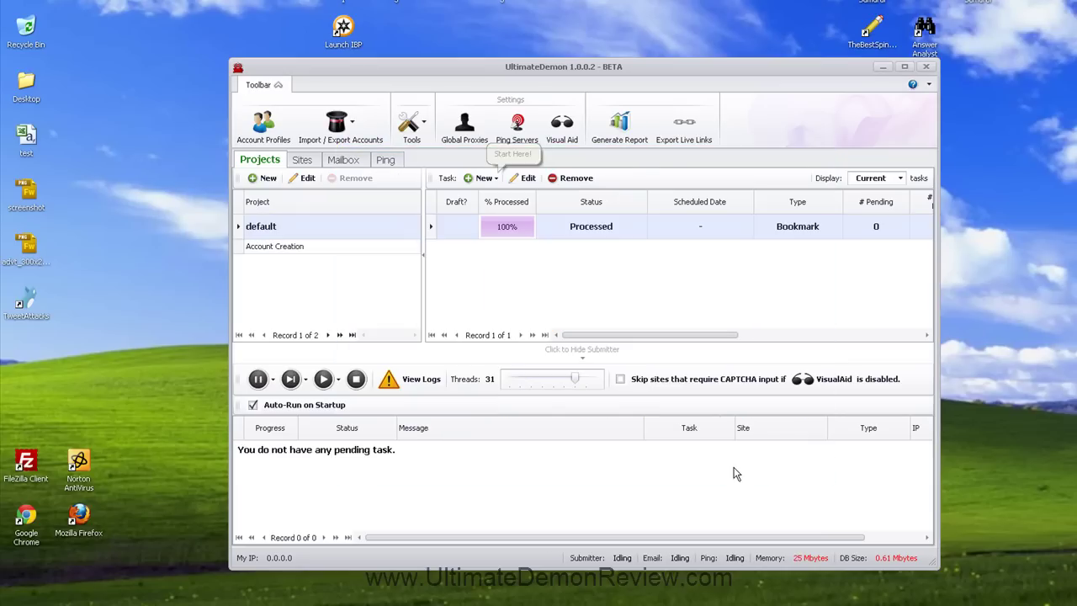
double_click(532, 71)
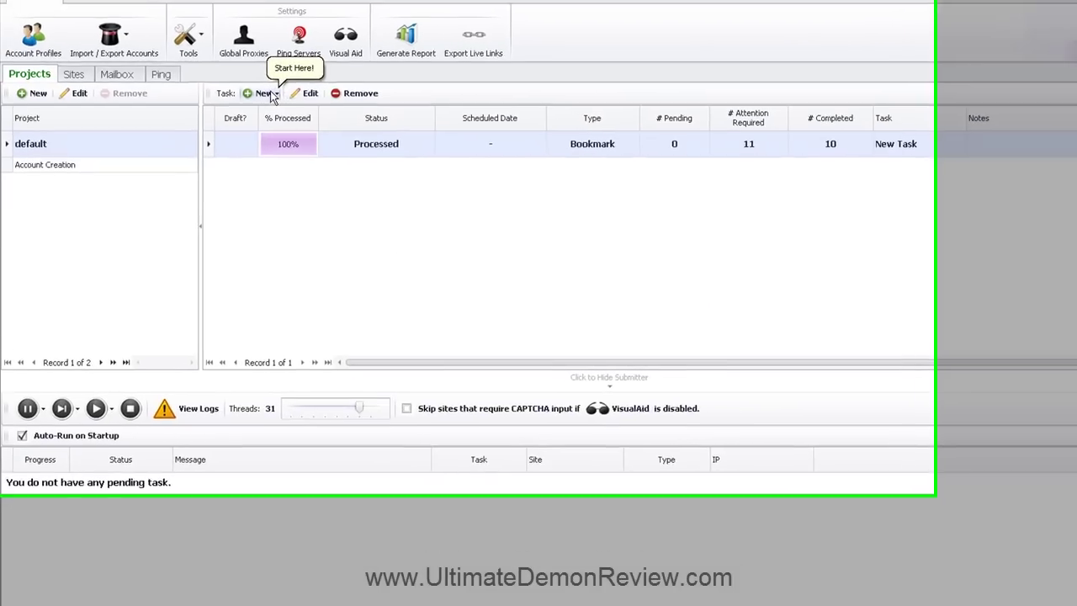
click(252, 77)
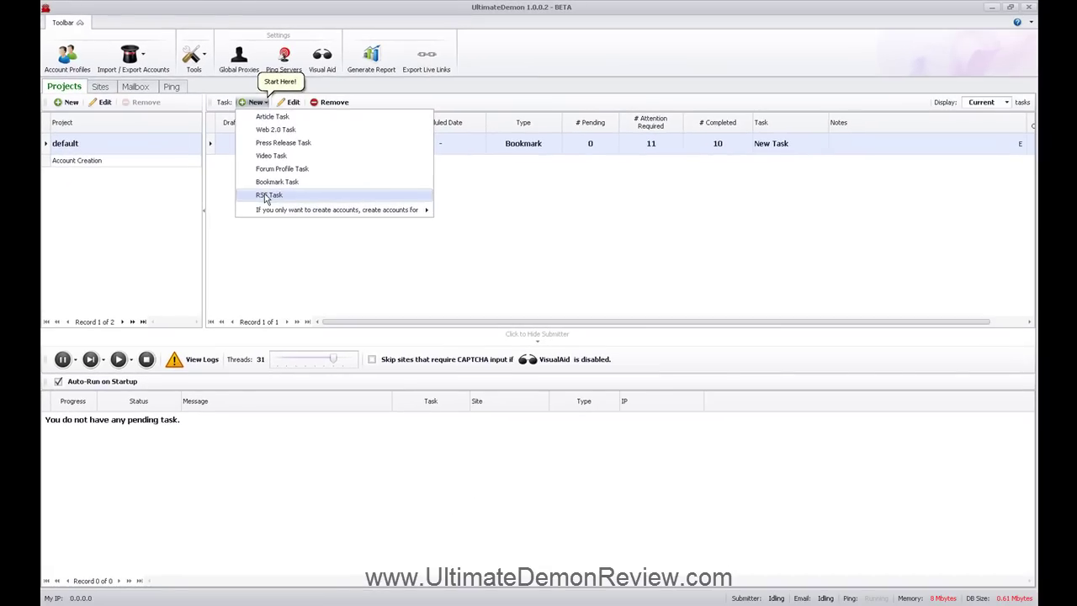
click(267, 196)
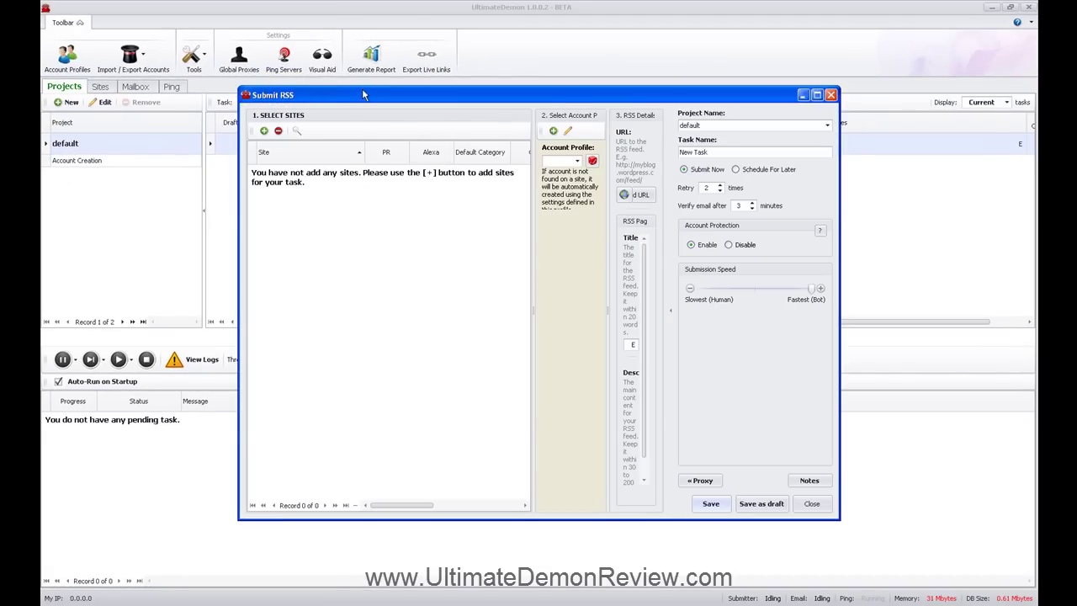
double_click(362, 94)
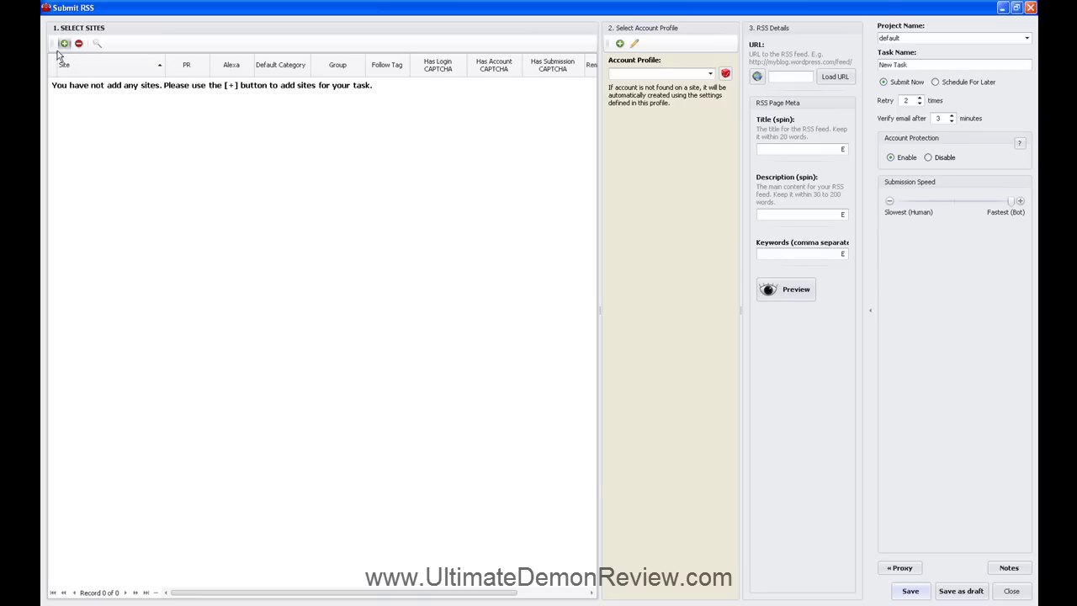
Select all 17 RSS sites, sort them by Page Rank highest first, and add them to the task.
click(64, 43)
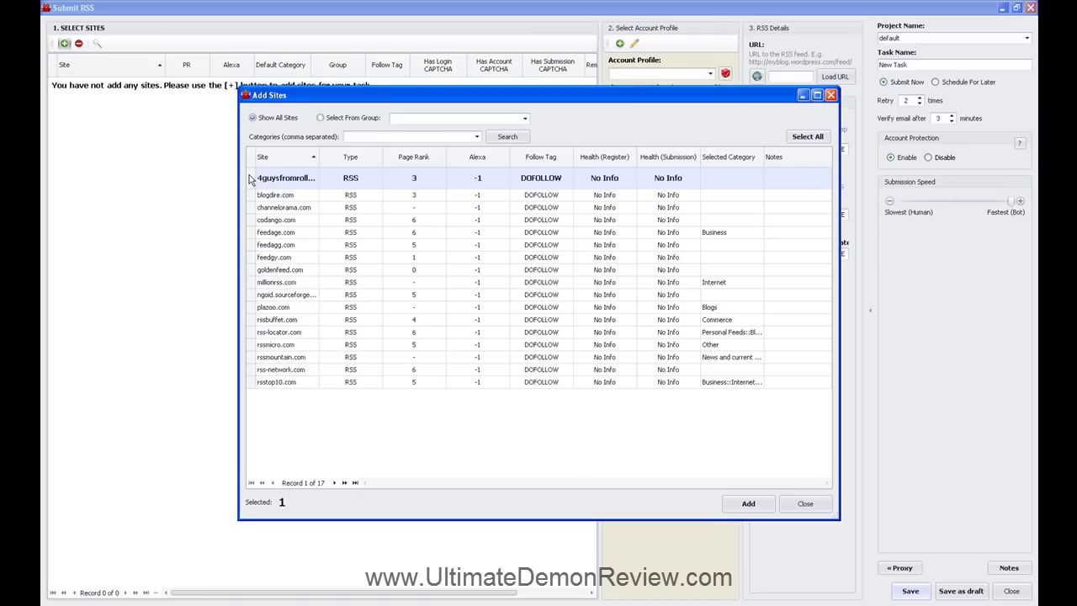
key(shift+Down)
key(shift+Down)
key(shift+Down)
key(shift+Down)
key(shift+Down)
key(shift+Down)
key(shift+Down)
key(shift+Down)
key(shift+Down)
key(shift+Down)
key(shift+Down)
key(shift+Down)
key(shift+Down)
key(shift+Down)
key(shift+Down)
key(shift+Down)
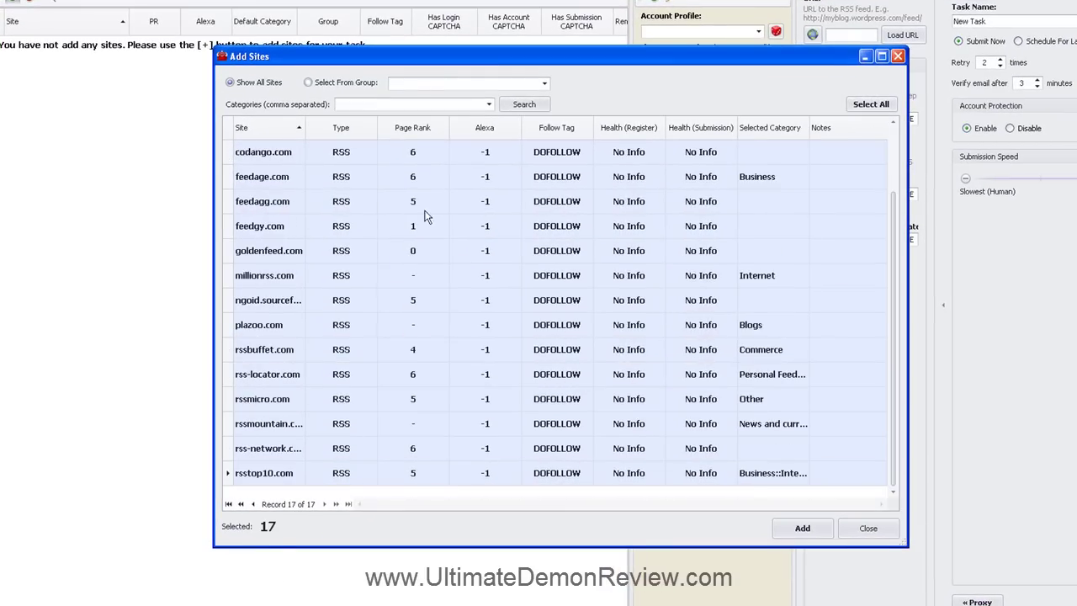
click(418, 127)
scroll(435, 152, up, 1)
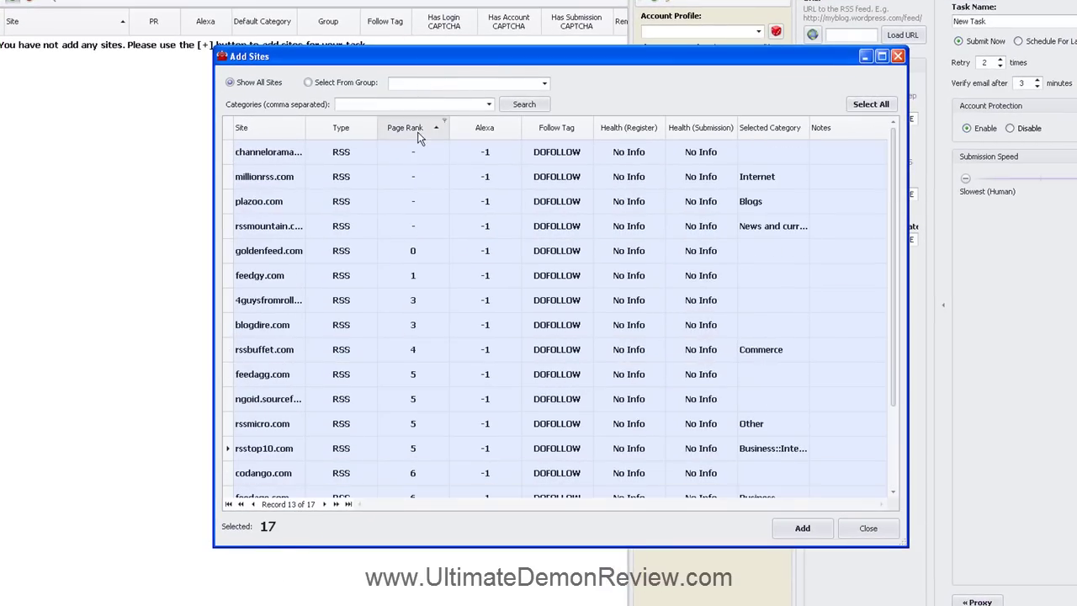
click(416, 129)
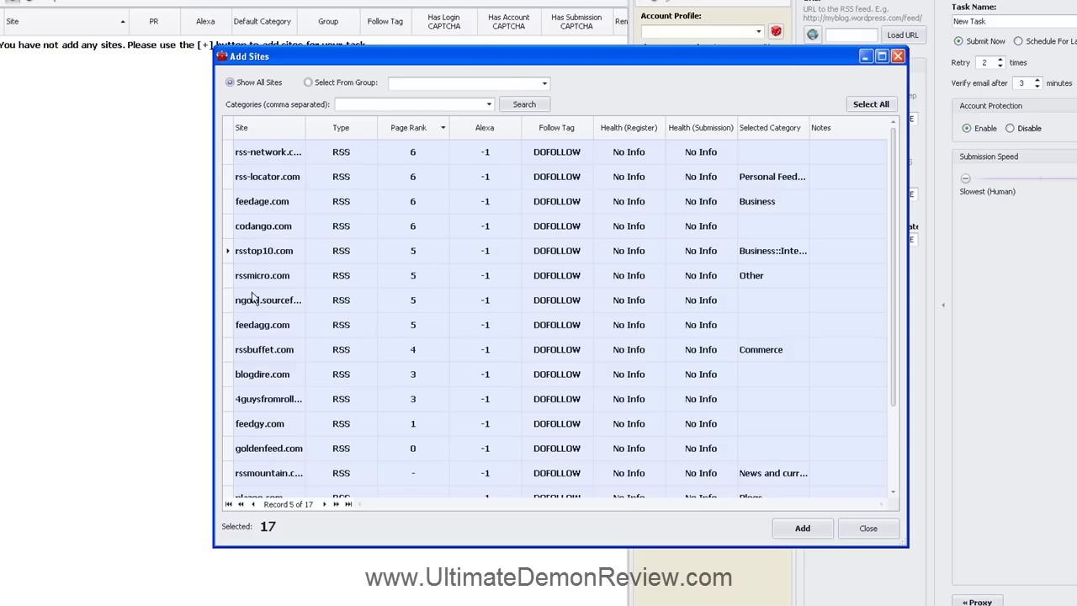
click(803, 528)
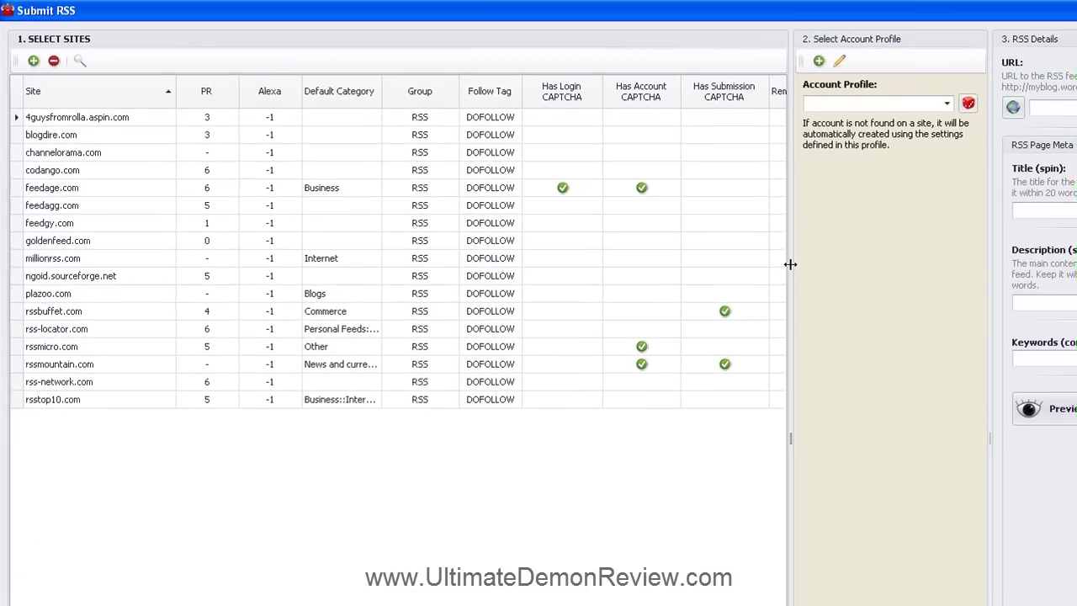
Choose the UltimateDemon account profile, then widen and expand the RSS Details section.
drag(629, 168, 304, 126)
mouse_move(567, 101)
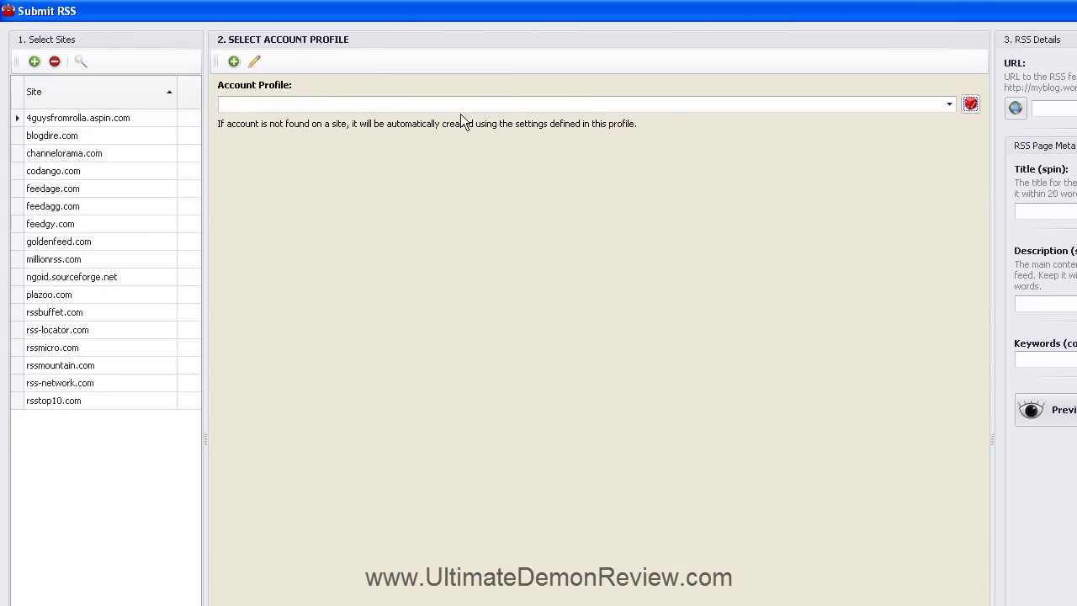
click(971, 104)
click(949, 104)
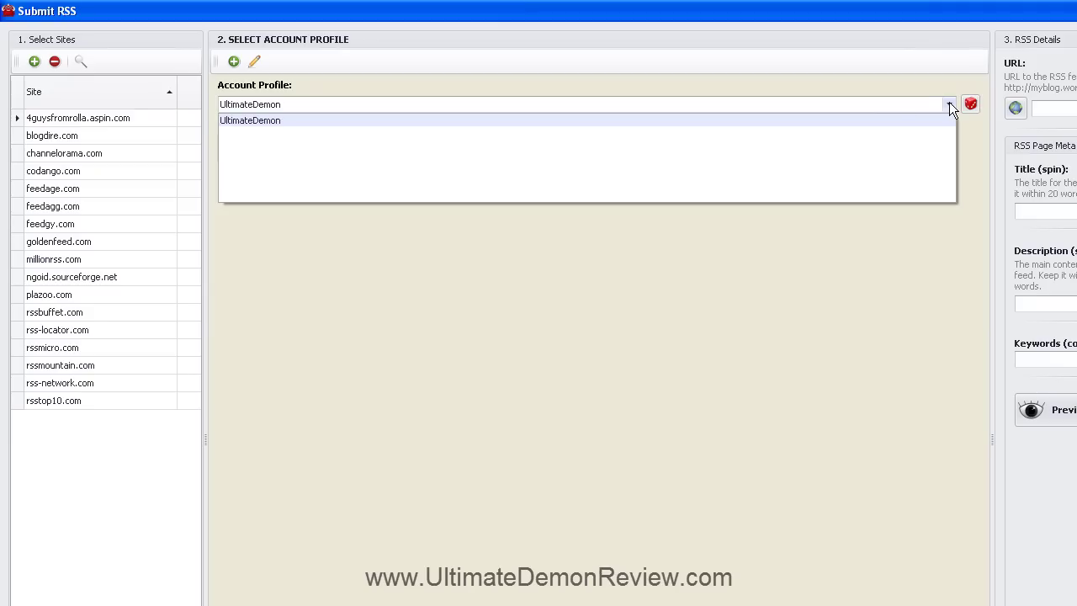
click(880, 116)
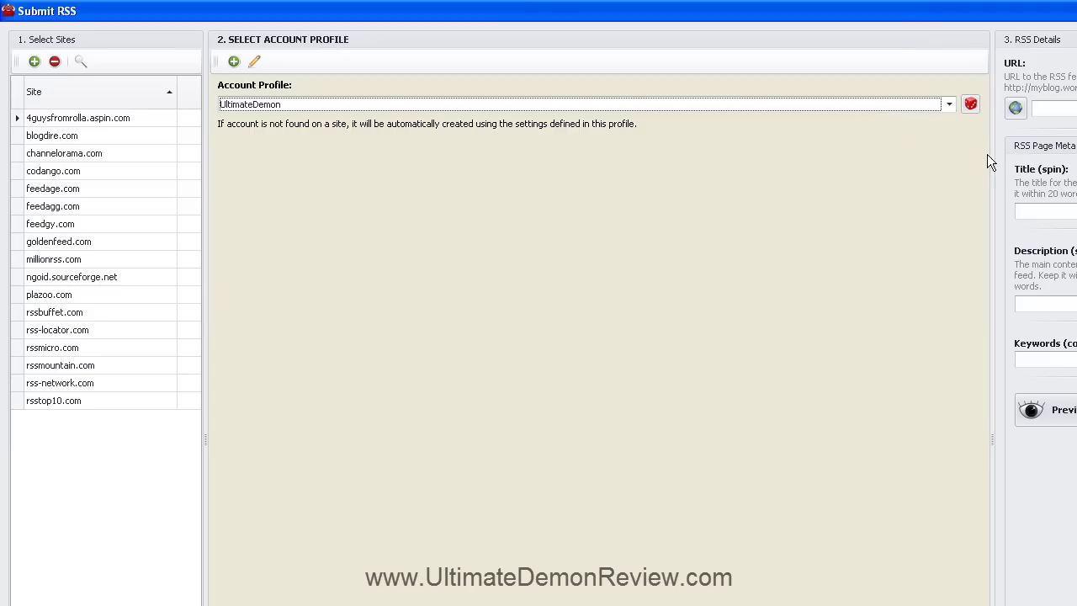
drag(993, 154, 525, 120)
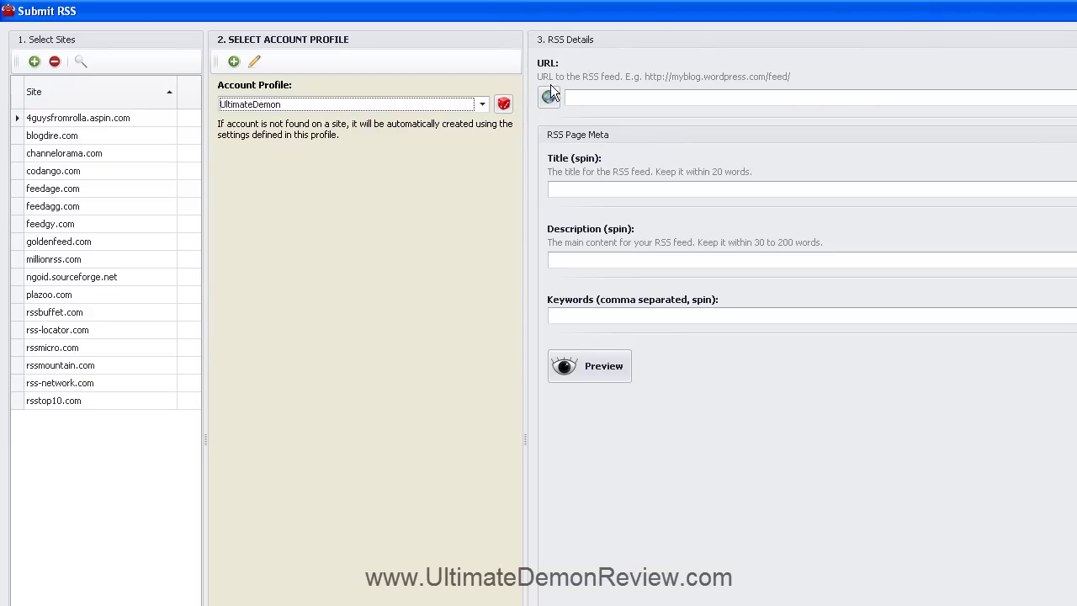
click(726, 92)
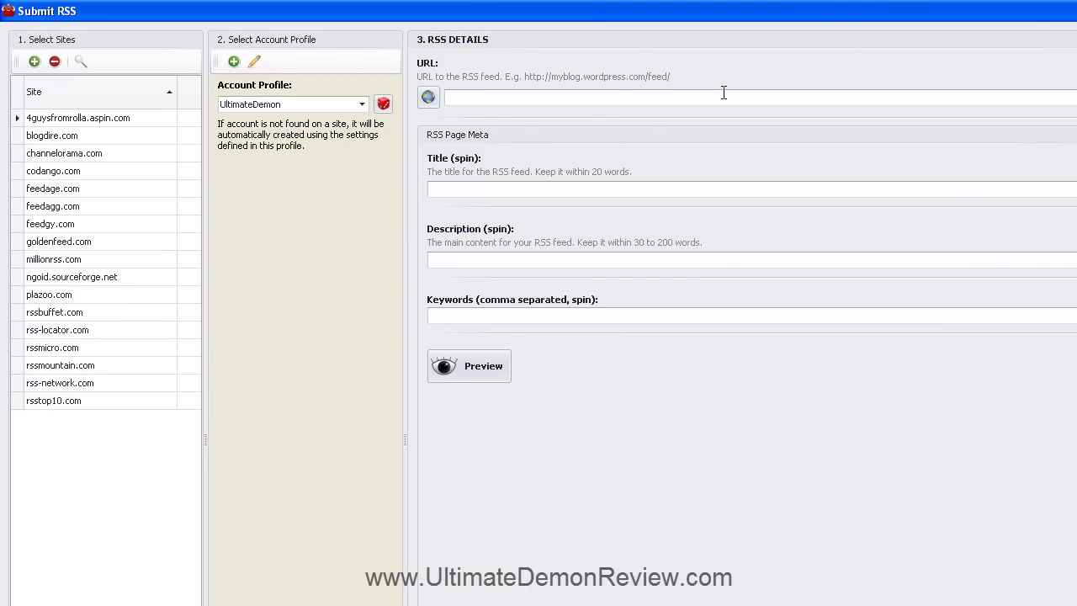
text(http://c)
text(upu)
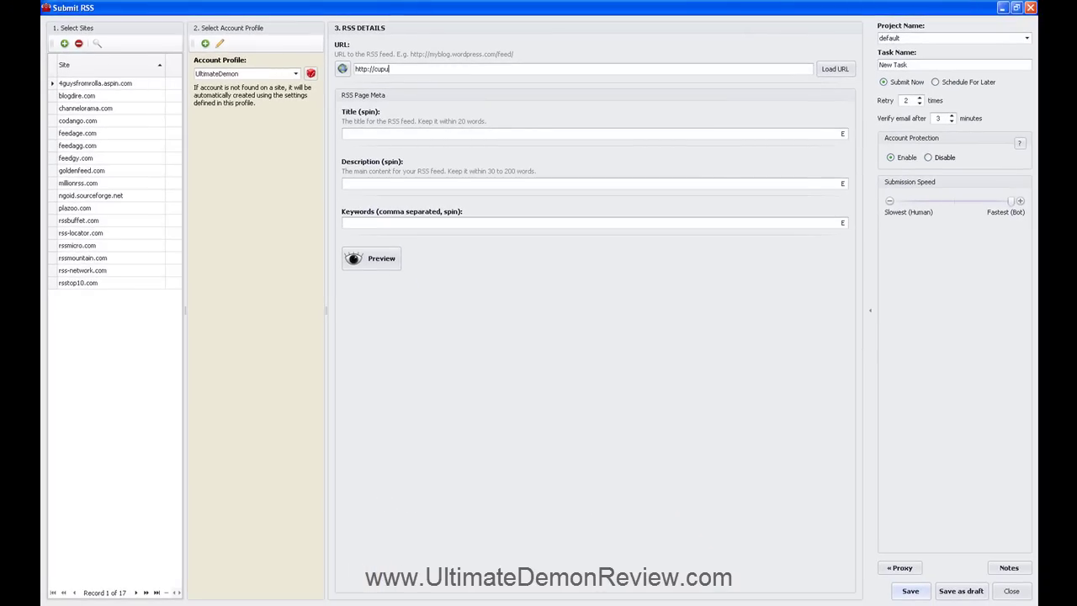
text(acubenefits.org/feed/)
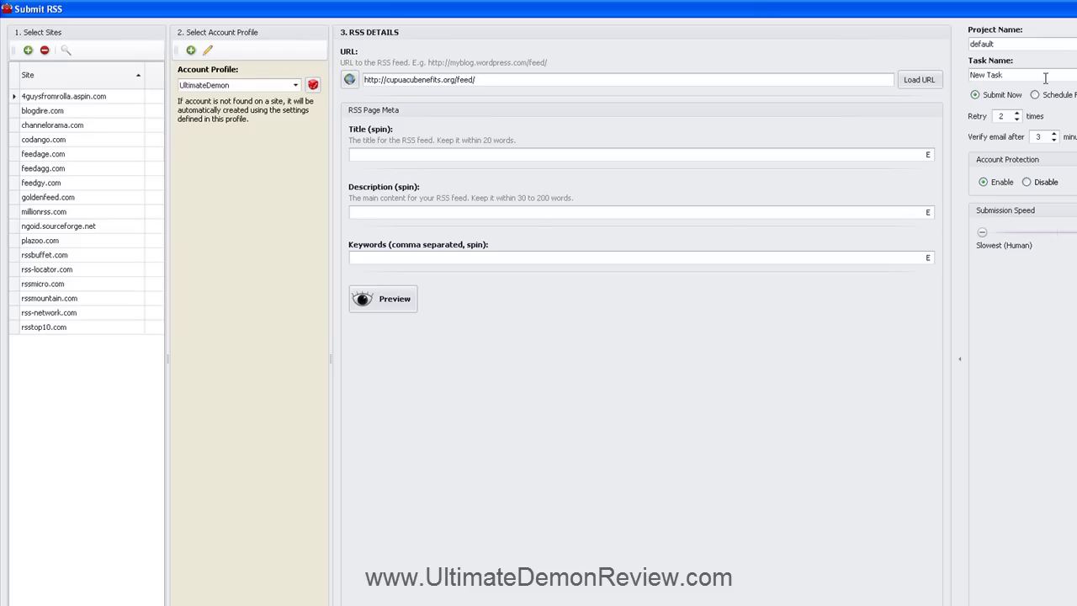
click(925, 80)
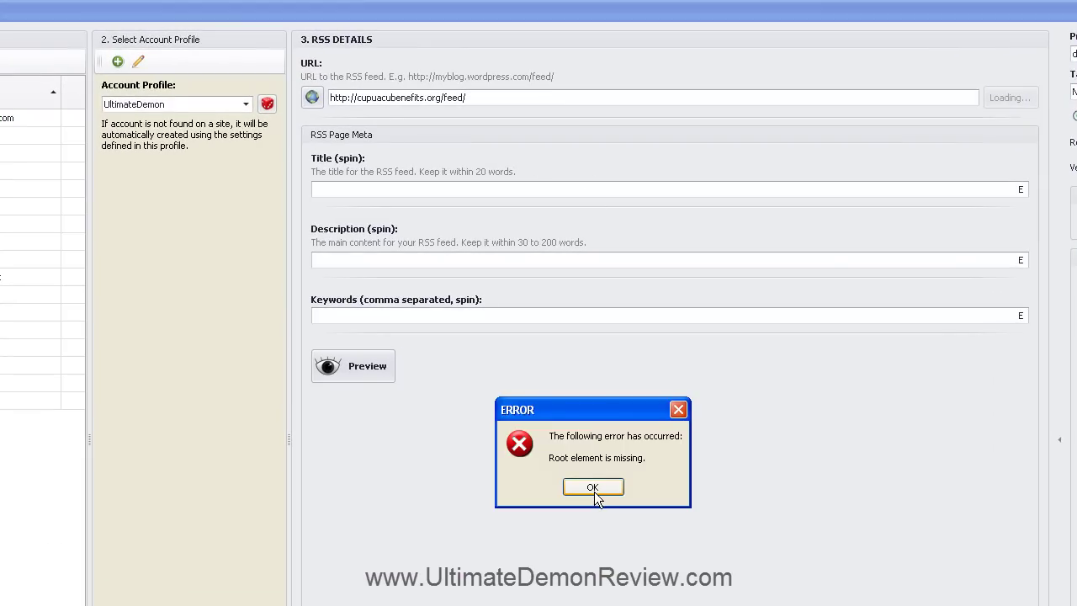
click(593, 488)
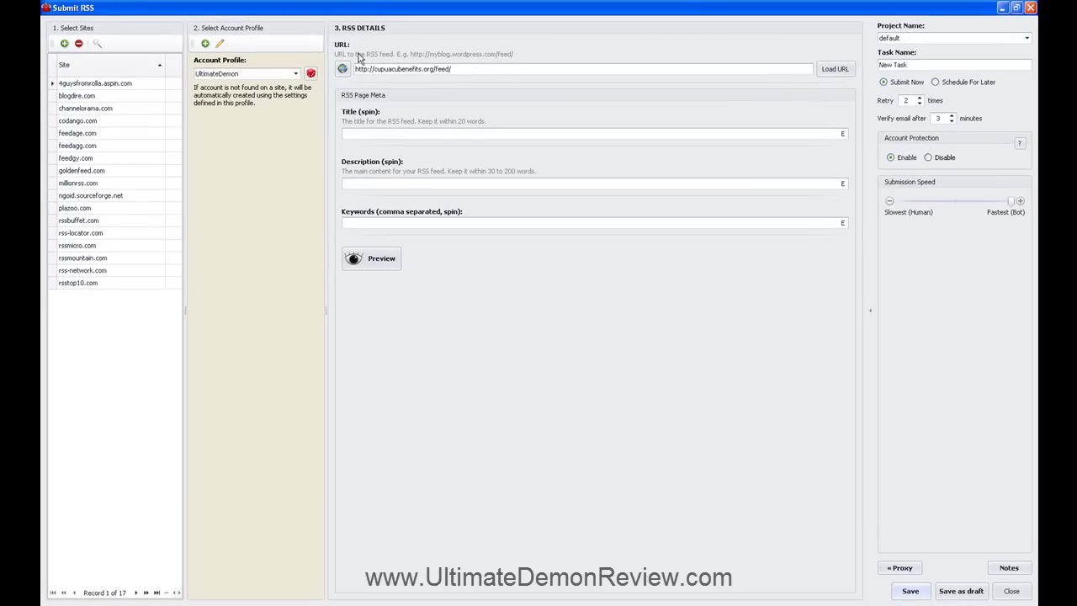
click(373, 70)
text(www.)
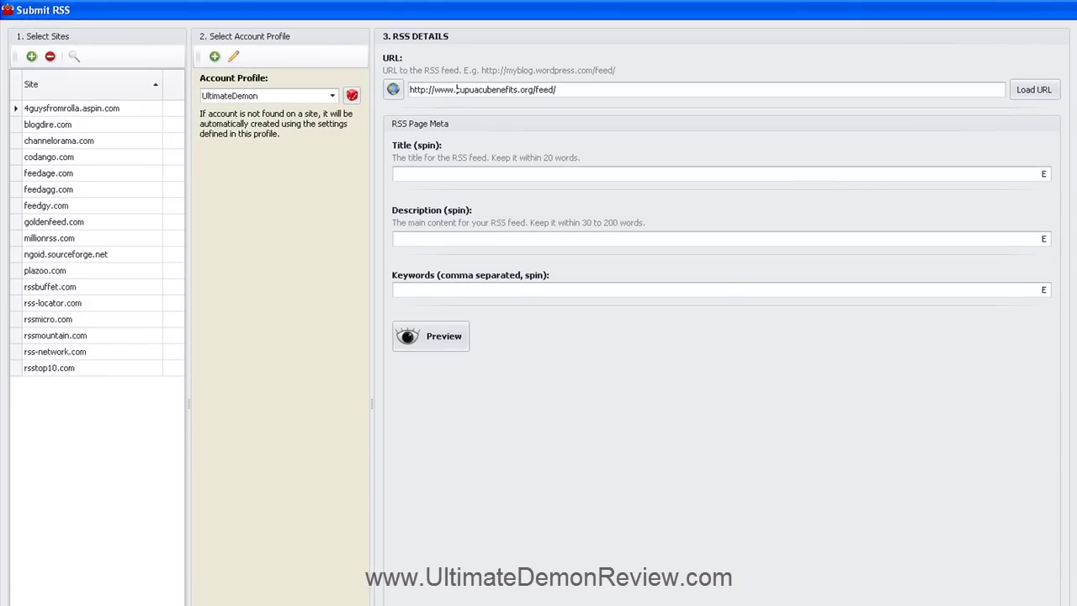
click(1015, 94)
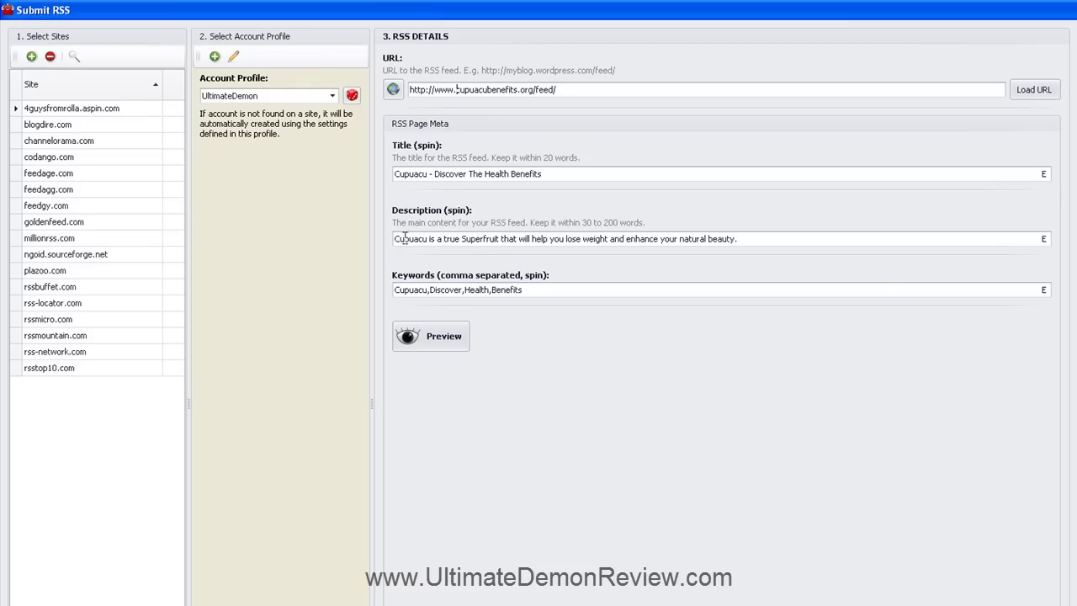
click(739, 240)
Append 'Cupuacu has many anti-oxidant properties and may be more potent…' to the description.
click(994, 268)
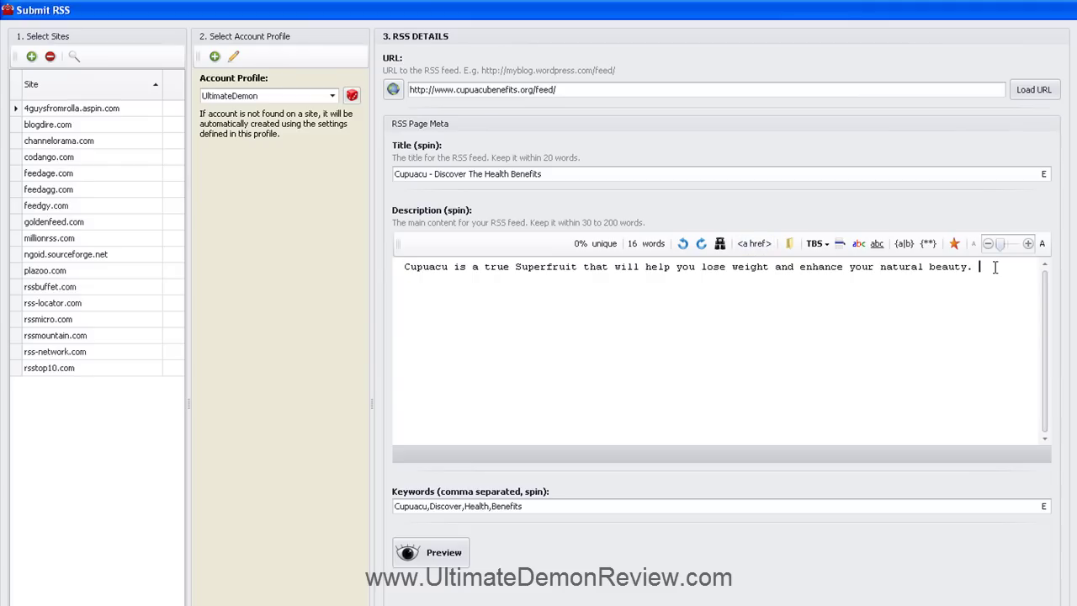
text(Cupuacu has many antio)
key(BackSpace)
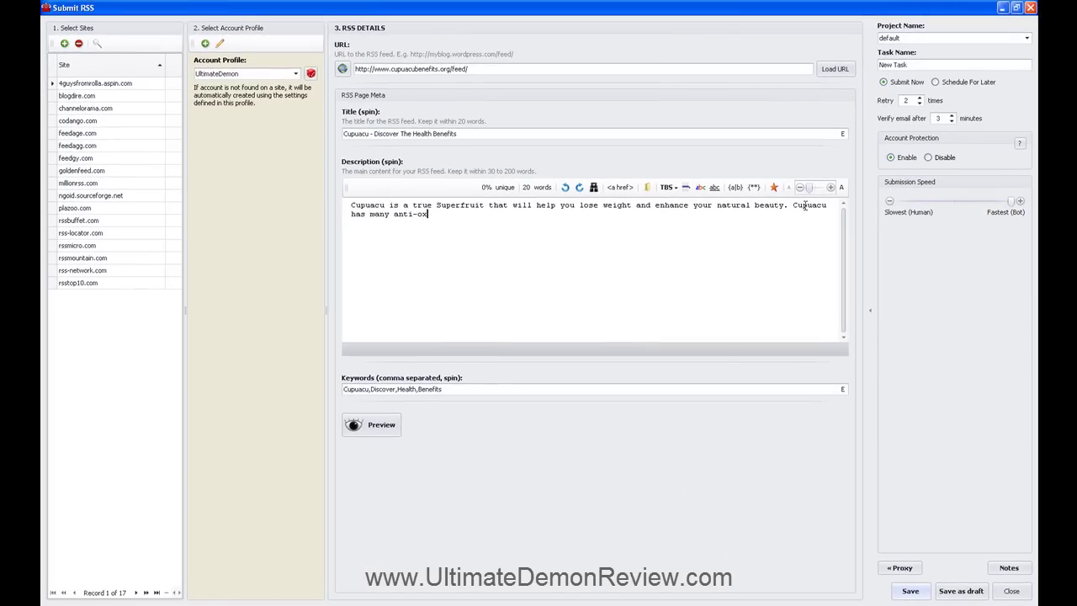
text(-oxidant)
text( proper)
text(ties and maby)
text(pot)
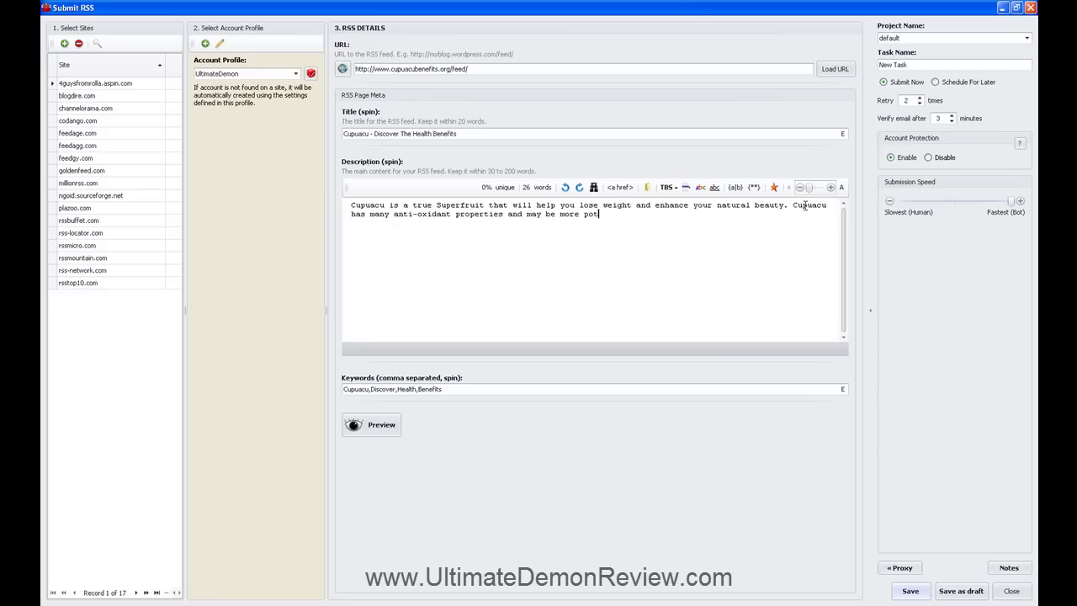
text(ent than Acai.)
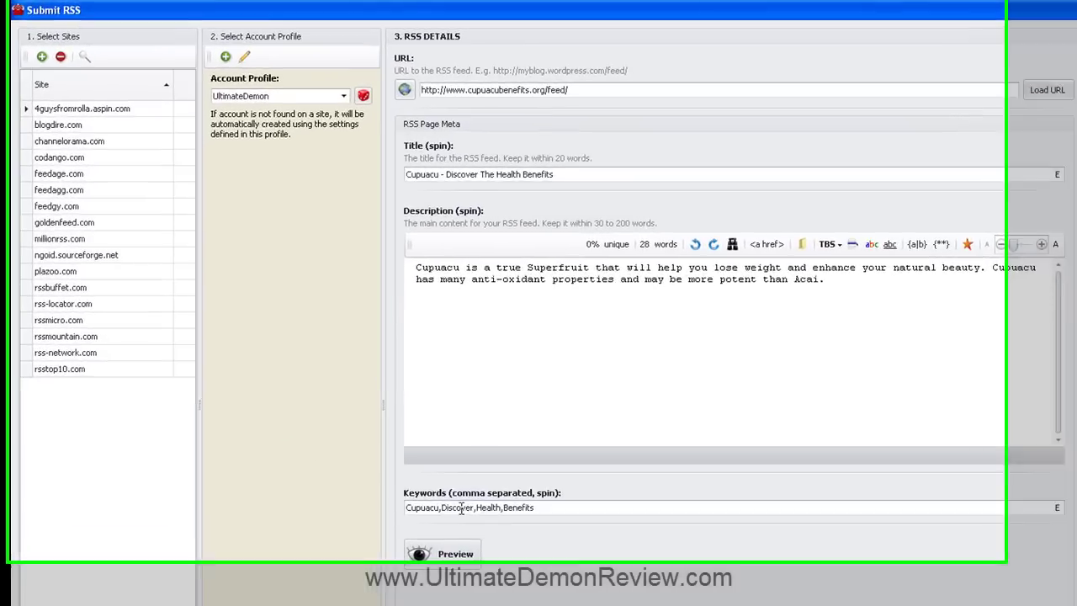
Replace keywords Discover,Health,Benefits with cupuacu butter, cupuacu benefits, antioxidant, weightloss.
click(373, 393)
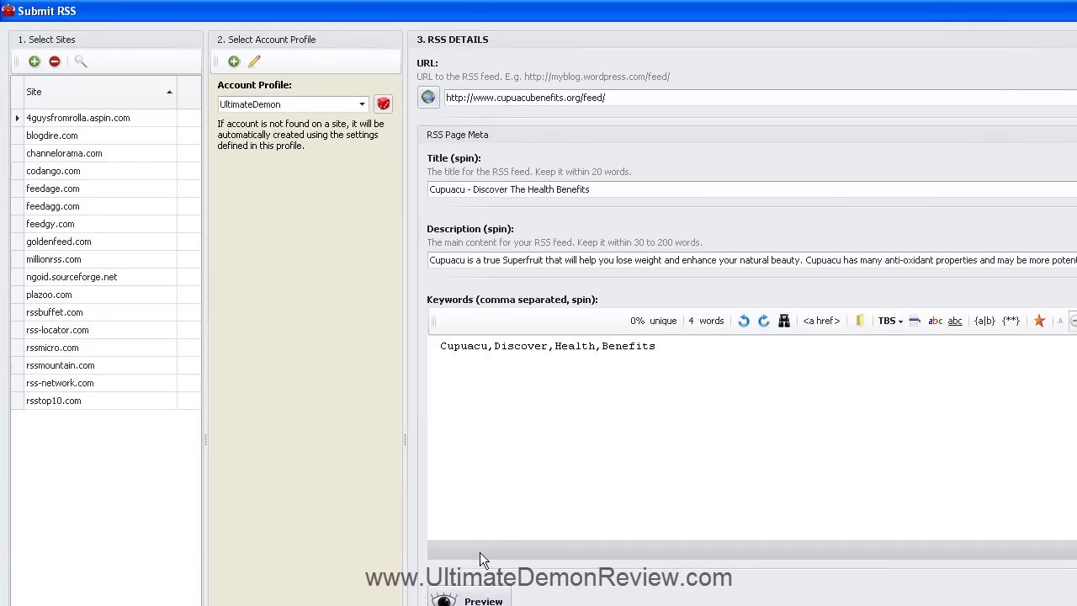
drag(494, 345, 678, 348)
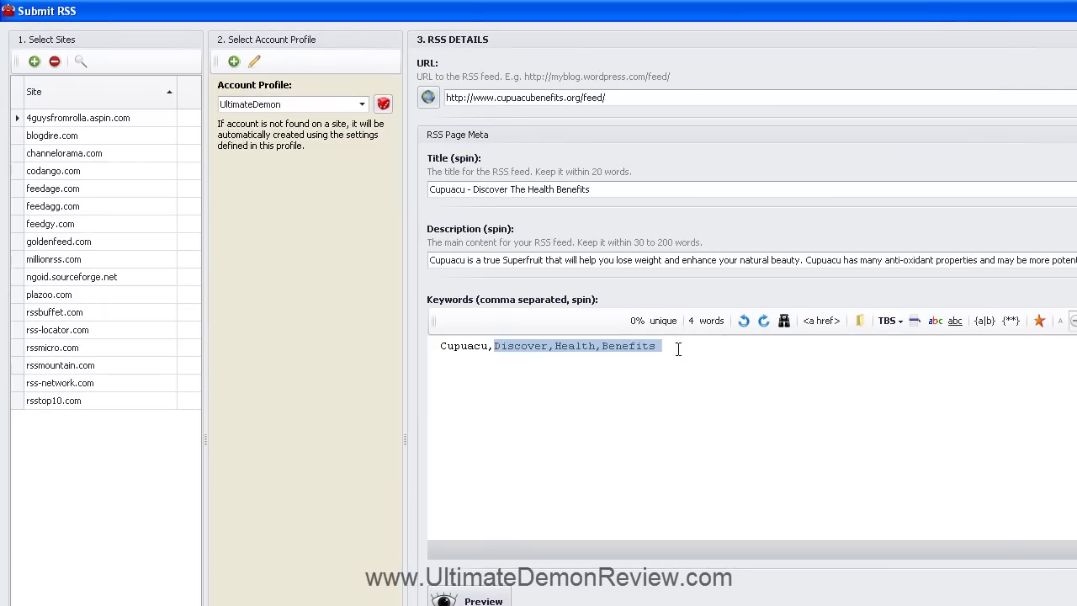
key(Delete)
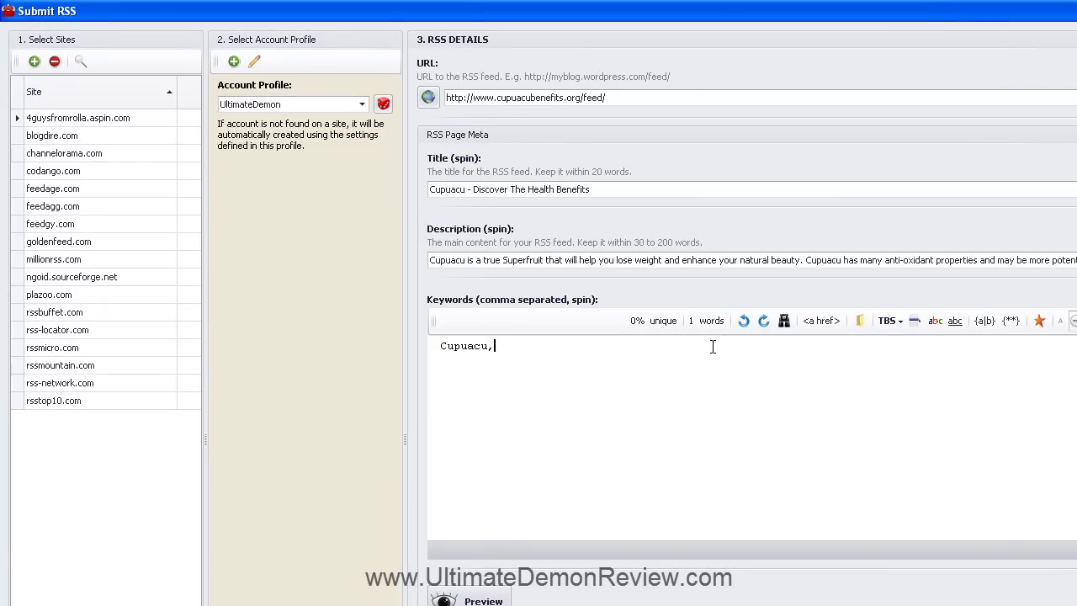
text(cuuupuacu butter, cupuacu benefits, antioxidant, weightloss)
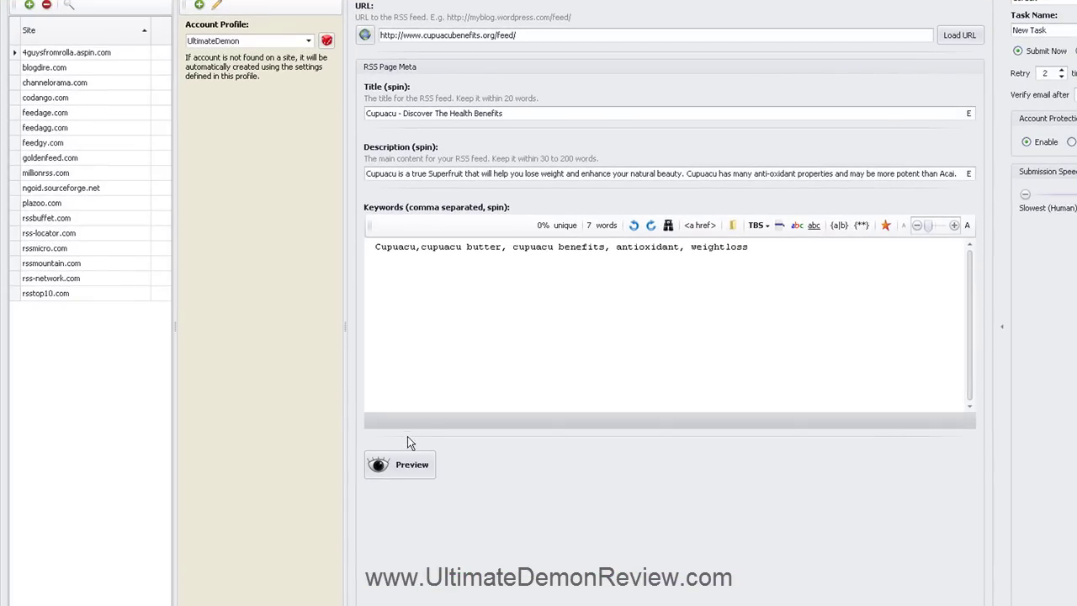
click(405, 462)
click(418, 275)
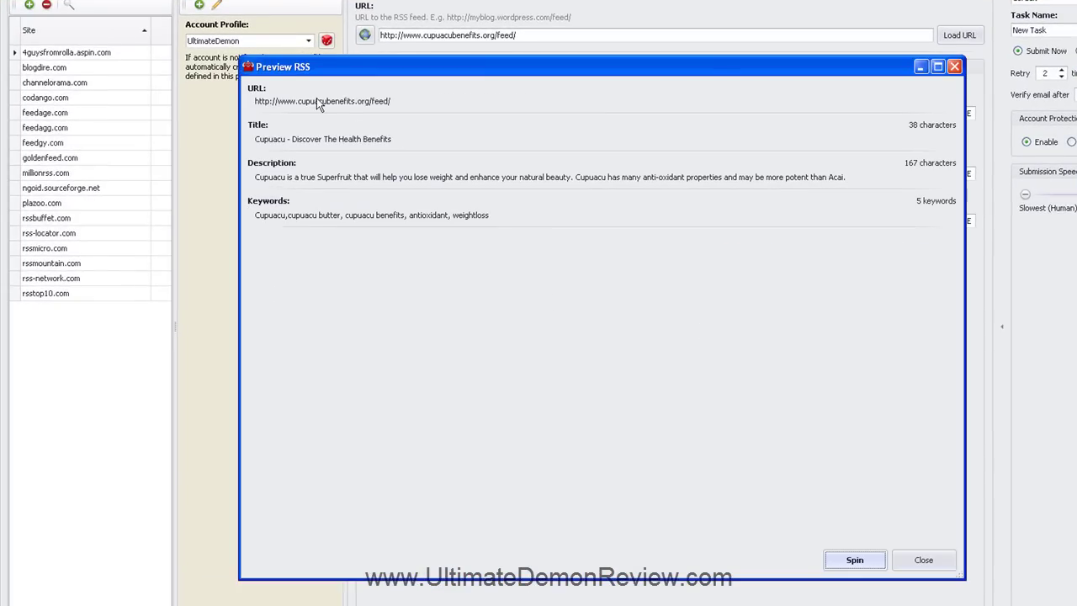
click(920, 561)
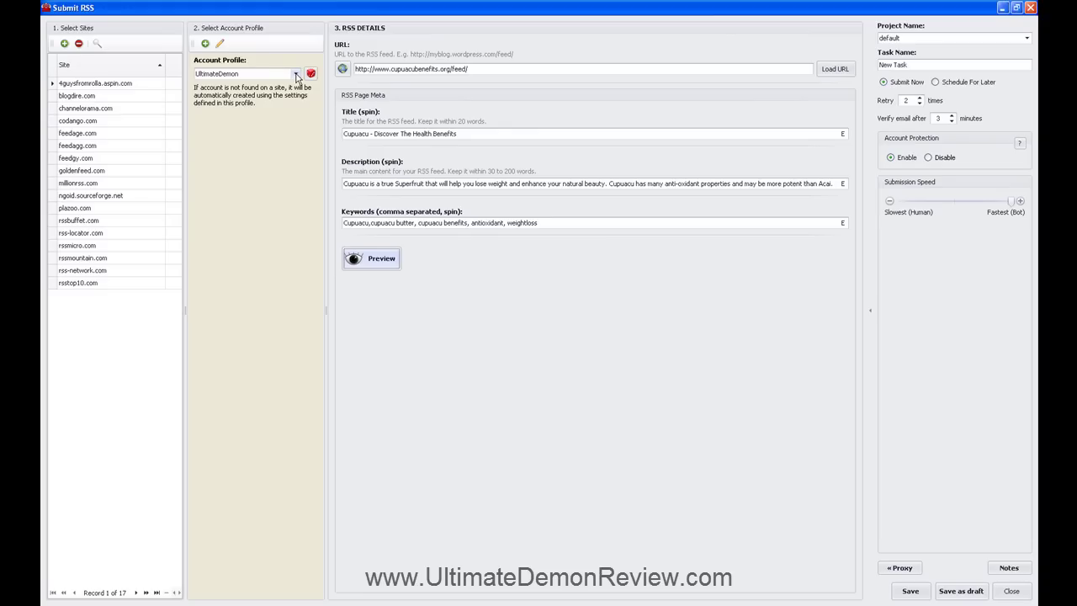
Keep UltimateDemon as the Account Profile and save the RSS task for submission.
click(296, 75)
click(272, 87)
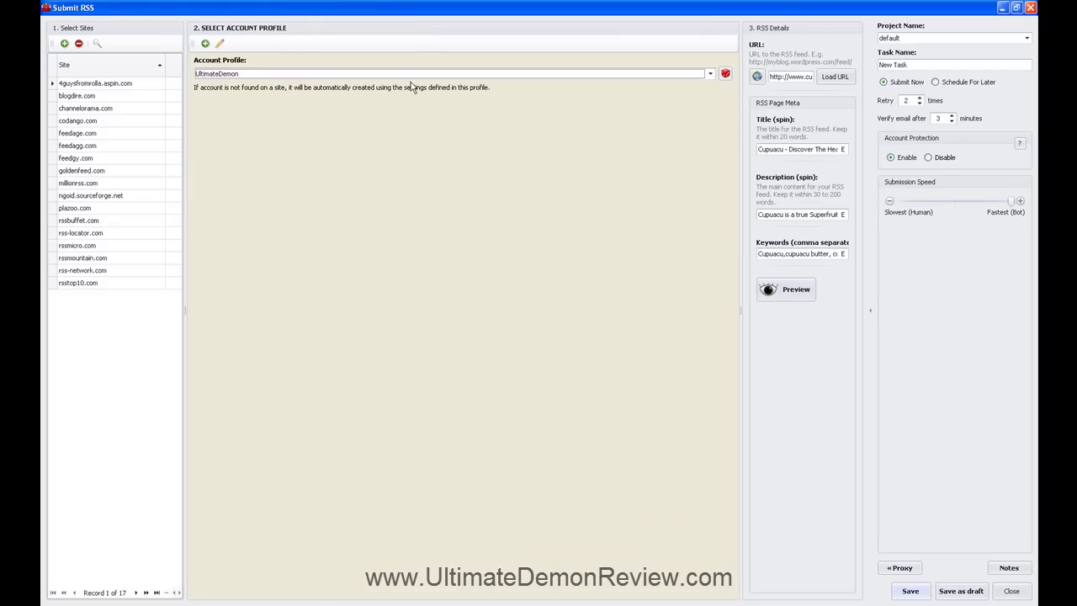
click(709, 74)
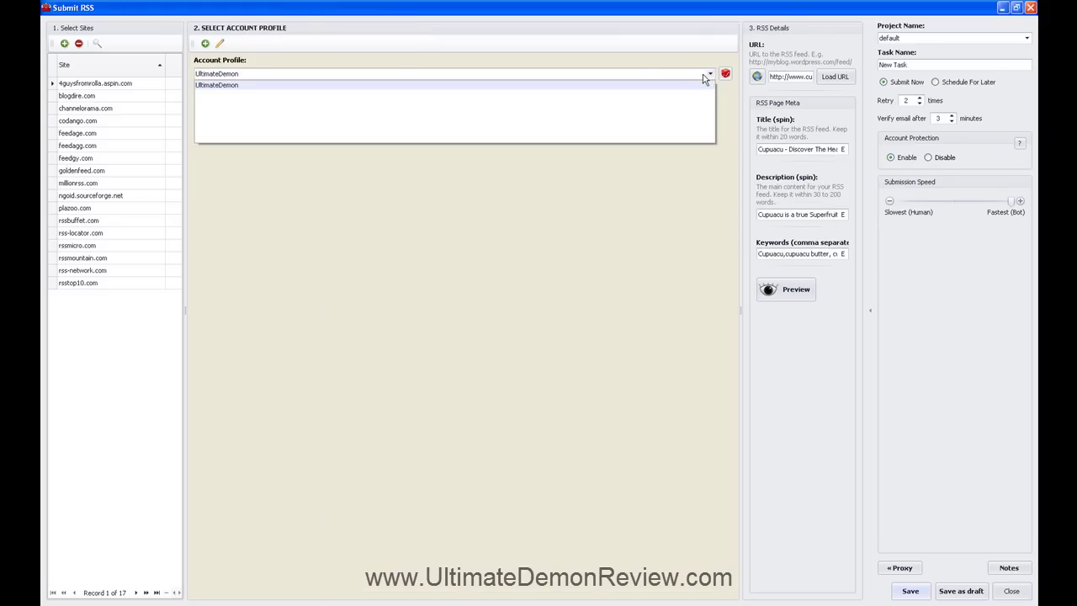
click(706, 78)
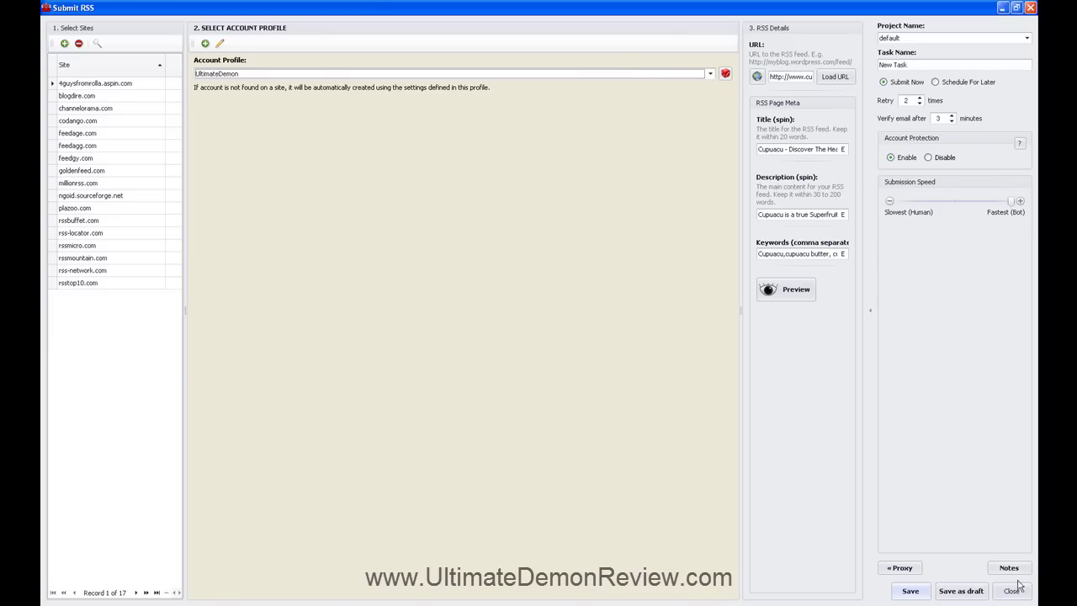
click(910, 593)
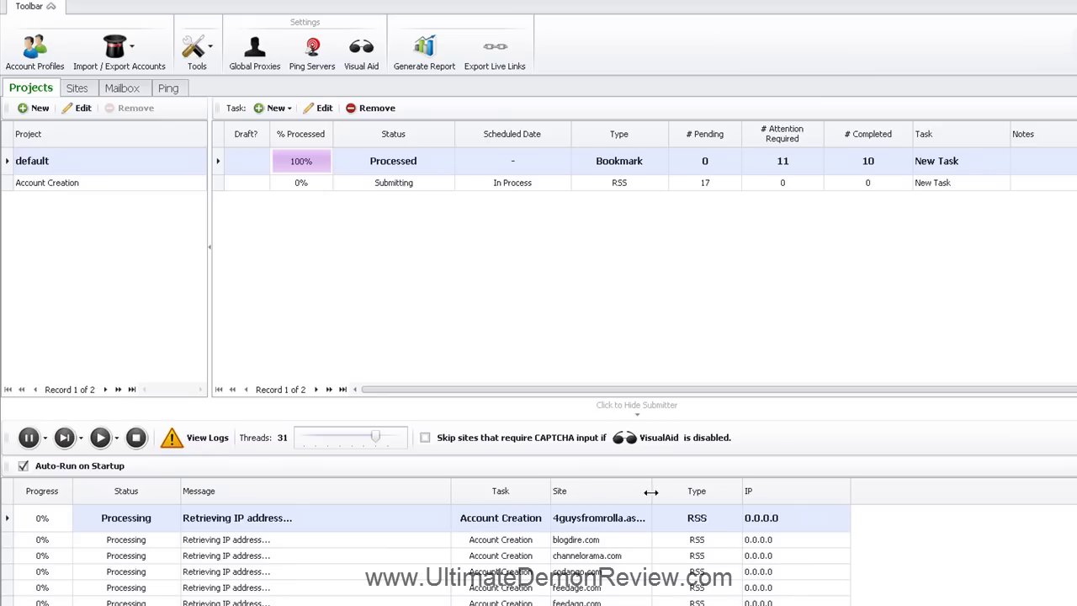
Widen the Site column and inspect the blogdire.com and channelorama.com submission entries.
drag(652, 492, 710, 492)
click(572, 539)
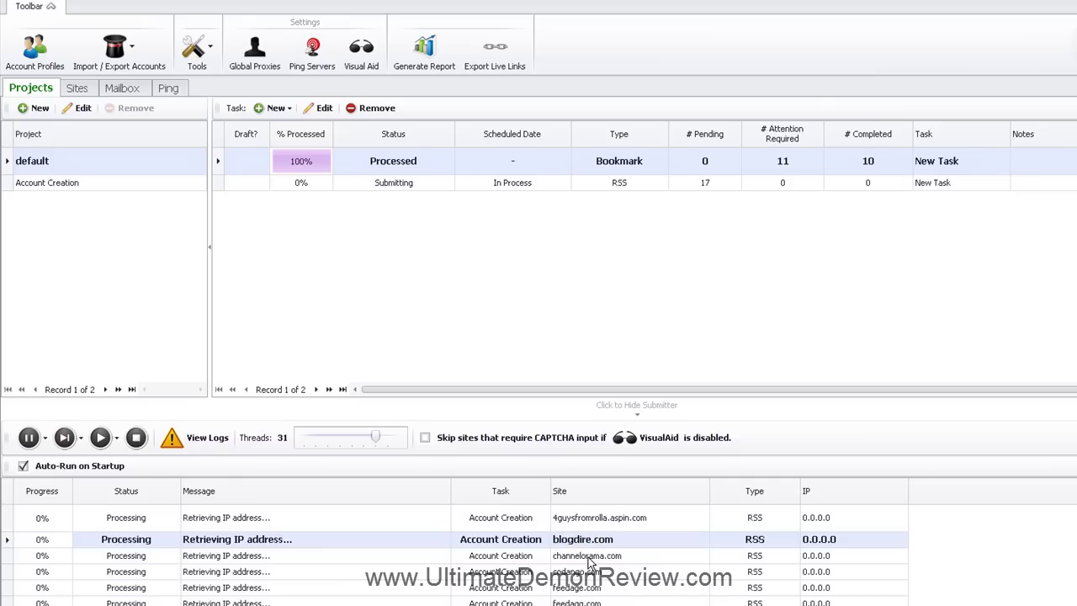
click(588, 556)
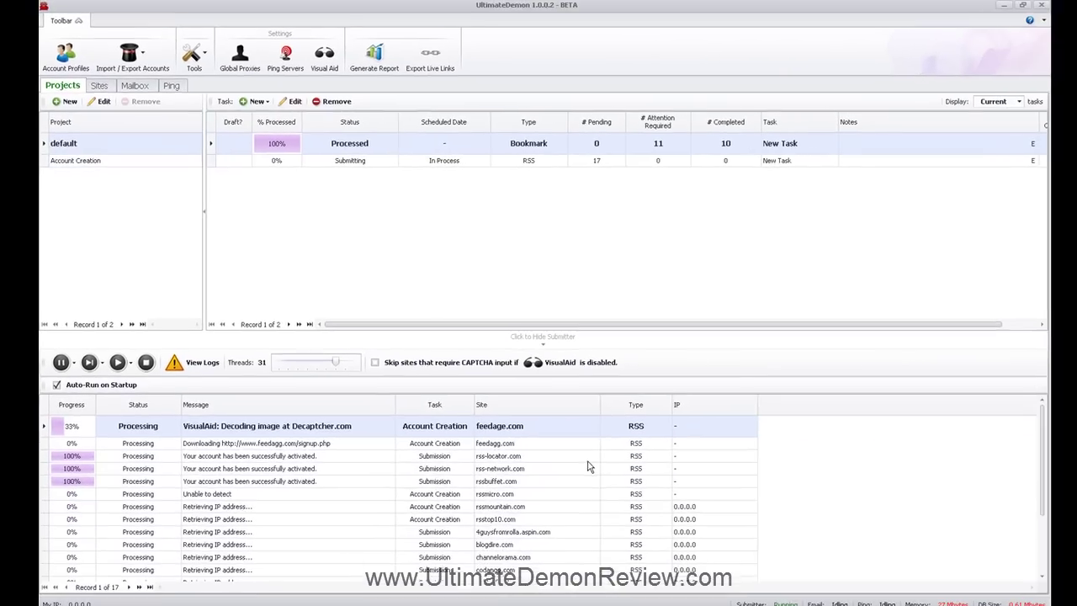
click(284, 58)
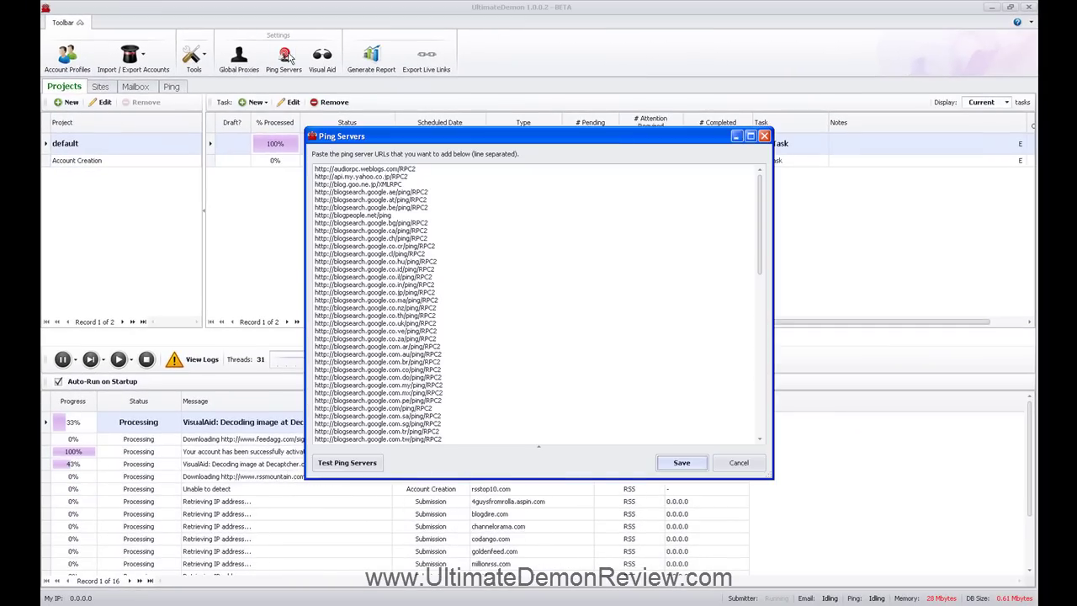
click(703, 463)
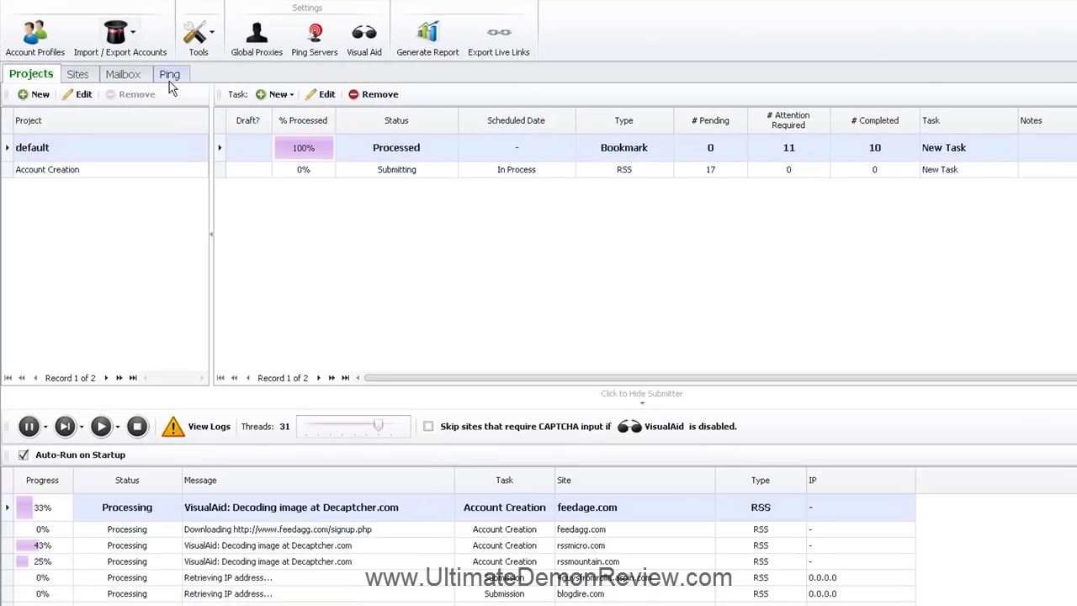
click(171, 81)
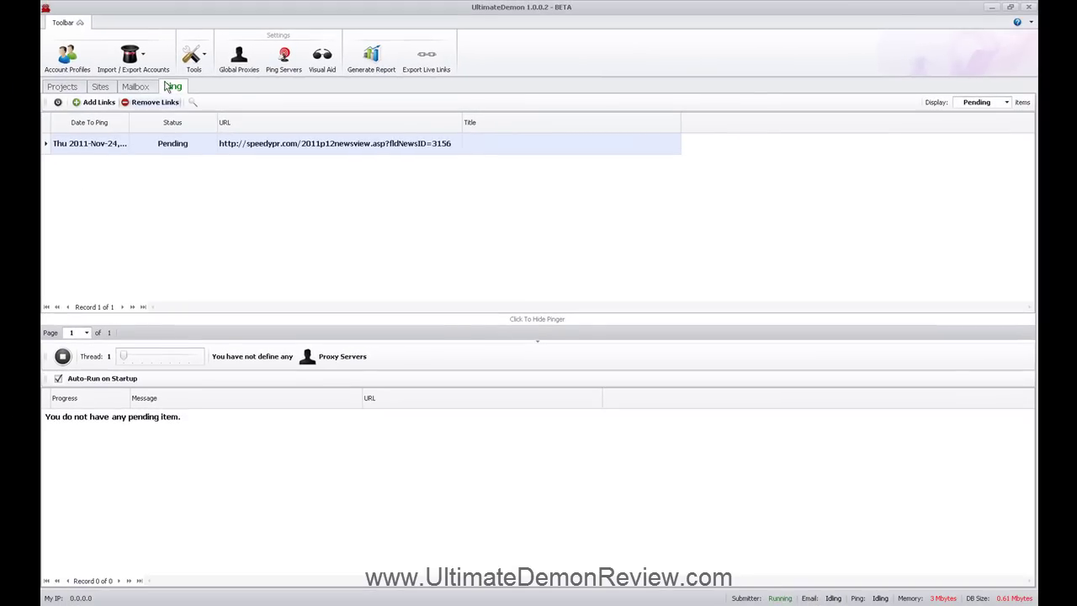
click(98, 88)
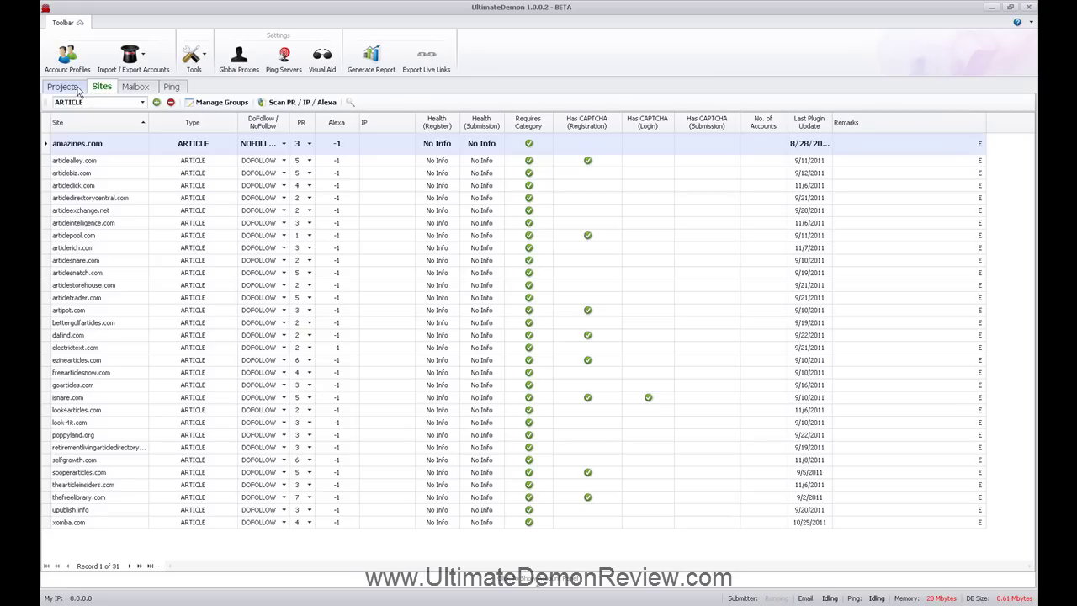
click(76, 87)
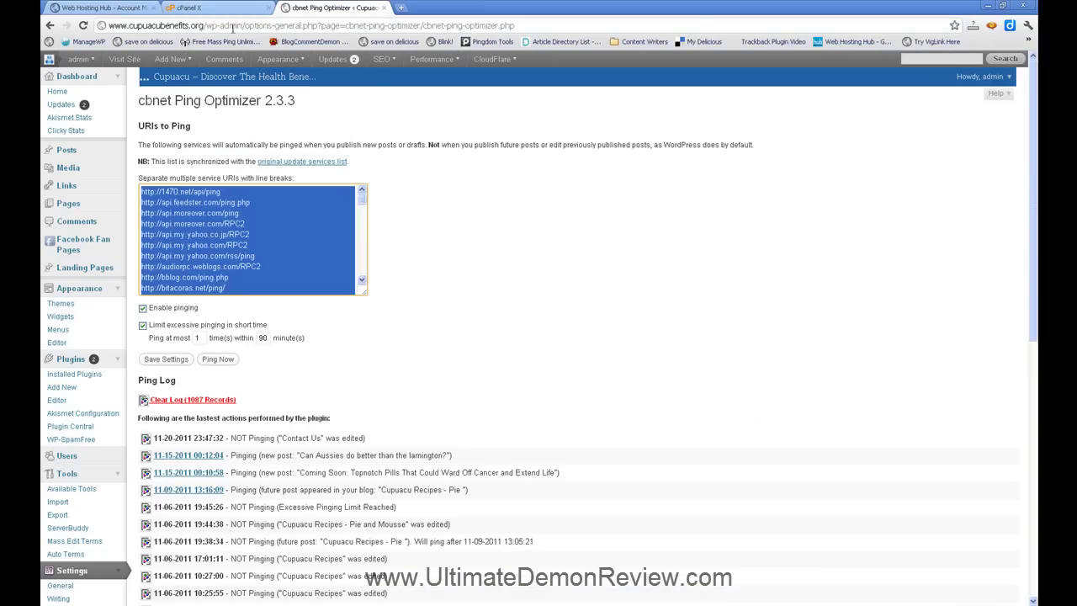
Load rss-network.com in the Chrome address bar.
click(232, 26)
text(rss-ne)
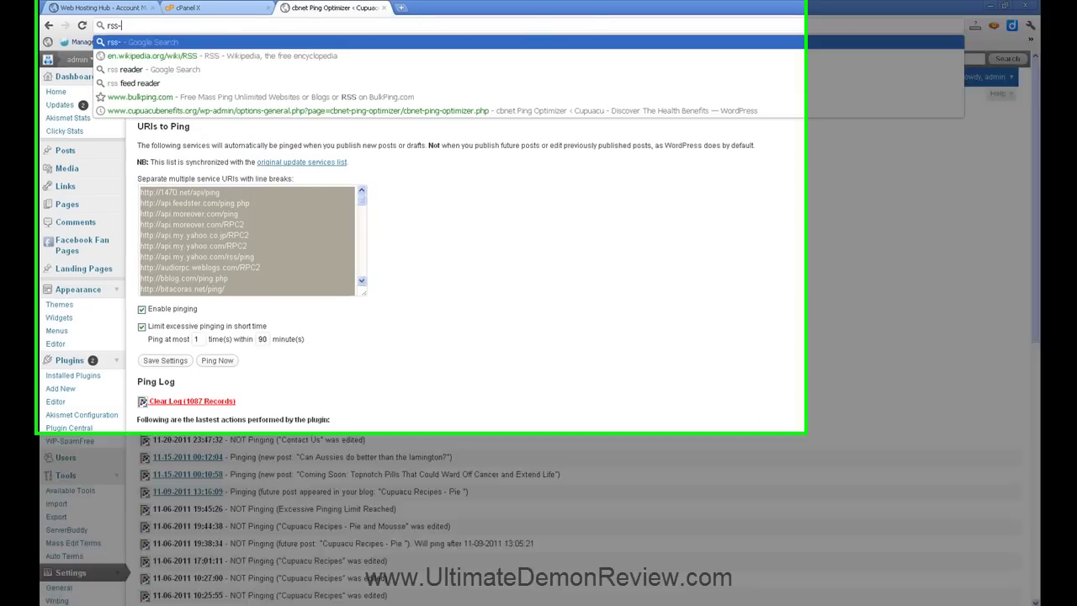
text(twork.co)
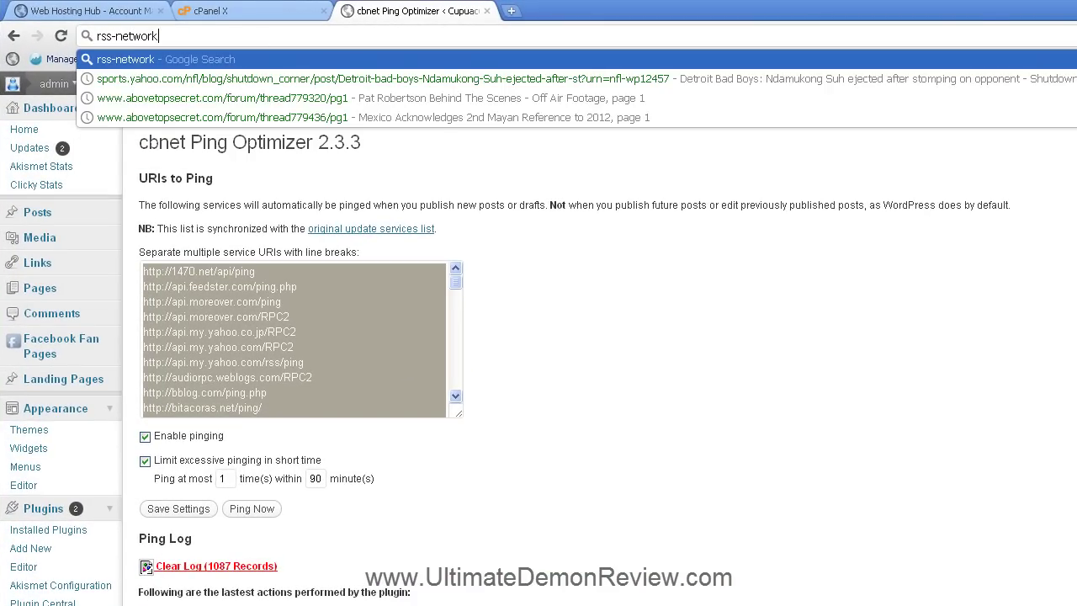
text(m)
key(Return)
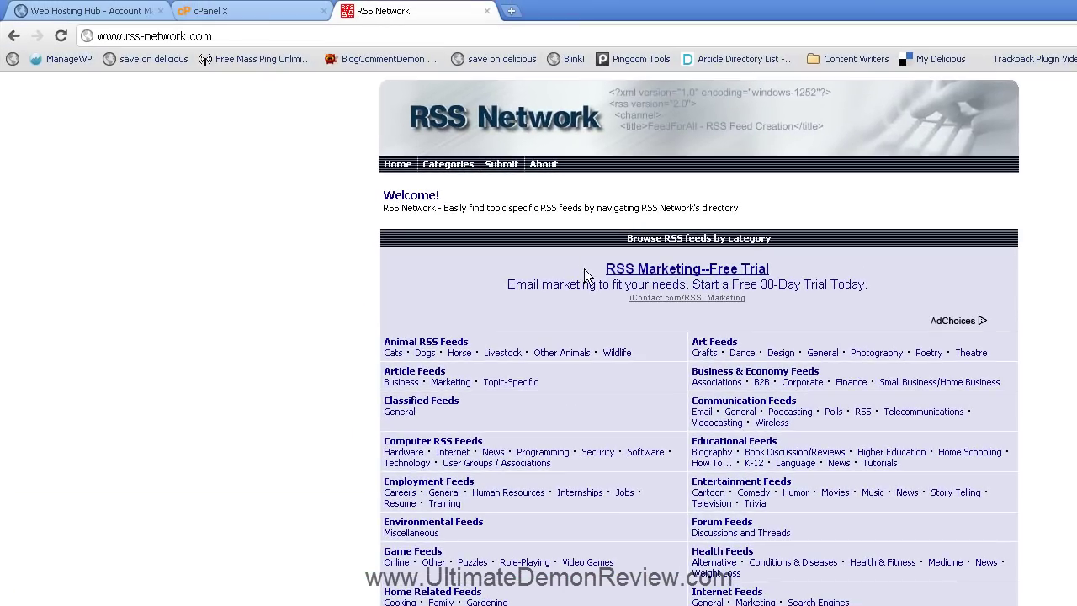
Select the Welcome heading and tagline text on the RSS Network homepage.
drag(392, 199, 452, 200)
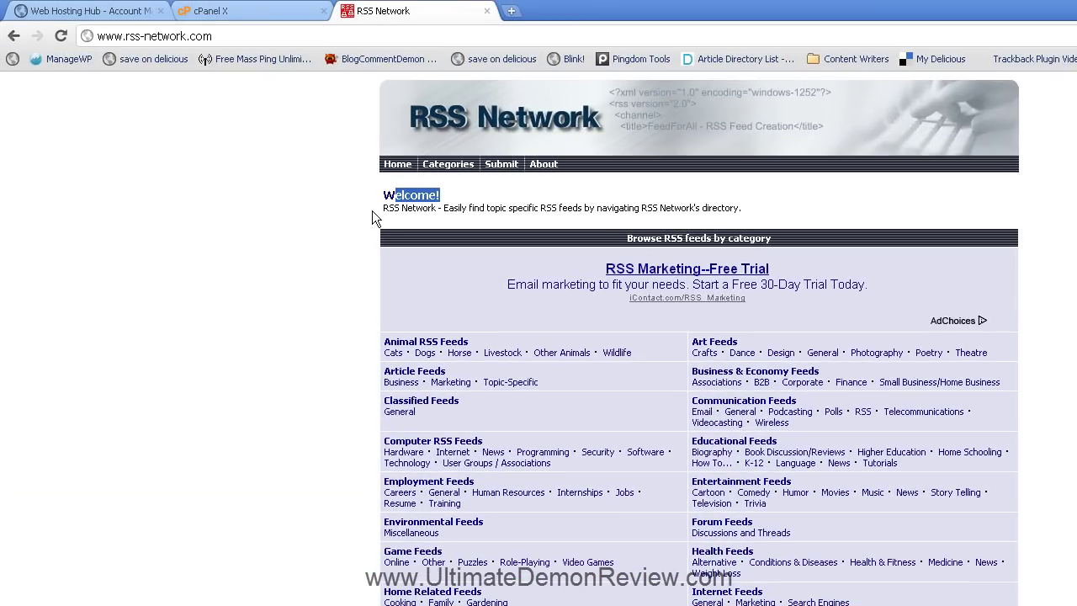
drag(375, 218, 569, 203)
triple_click(720, 216)
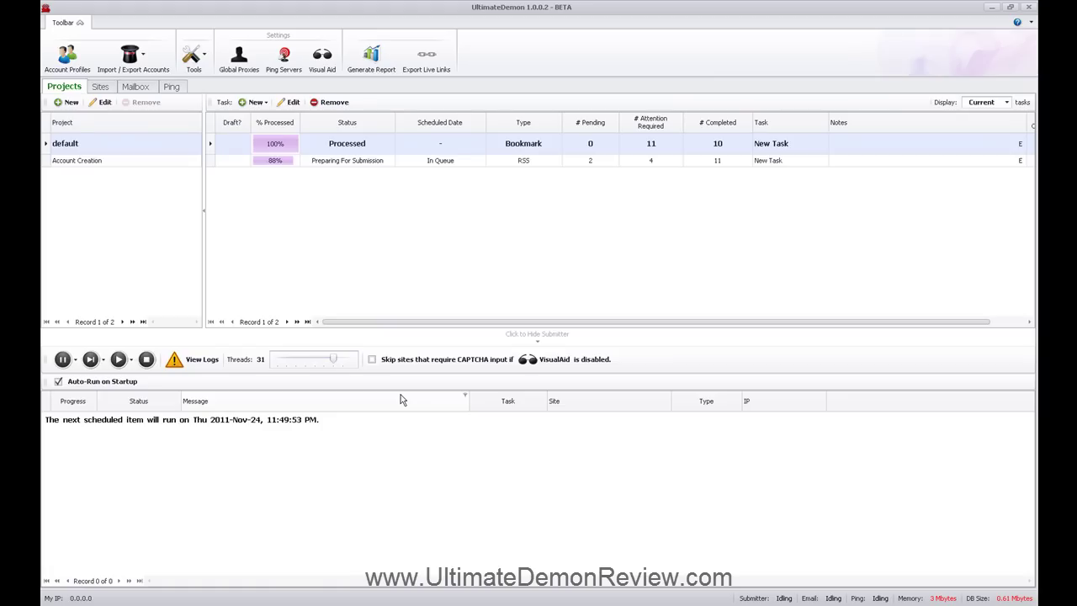
double_click(522, 9)
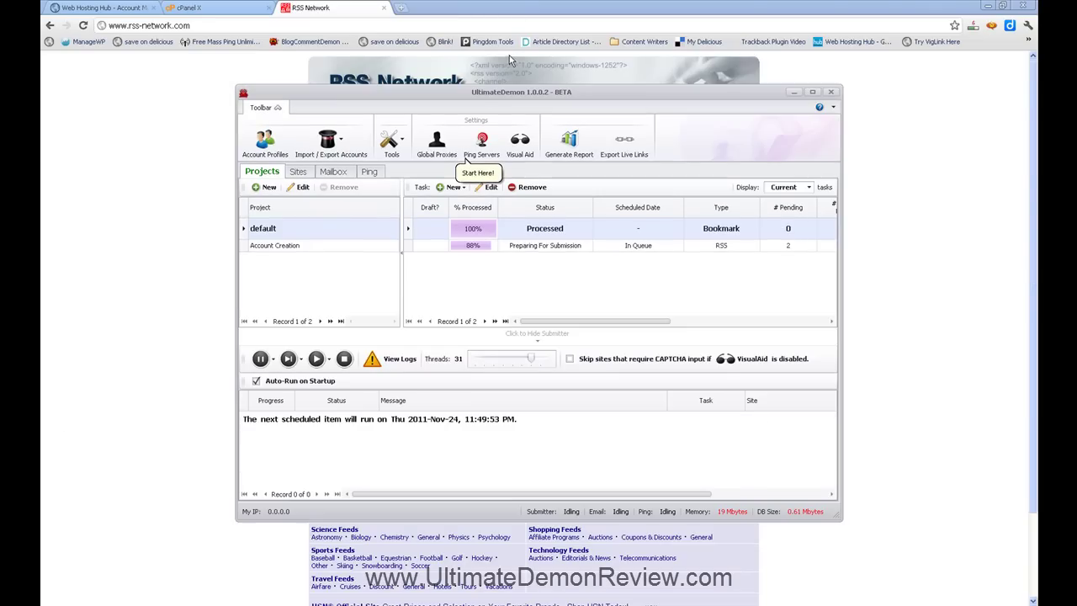
click(980, 7)
click(987, 7)
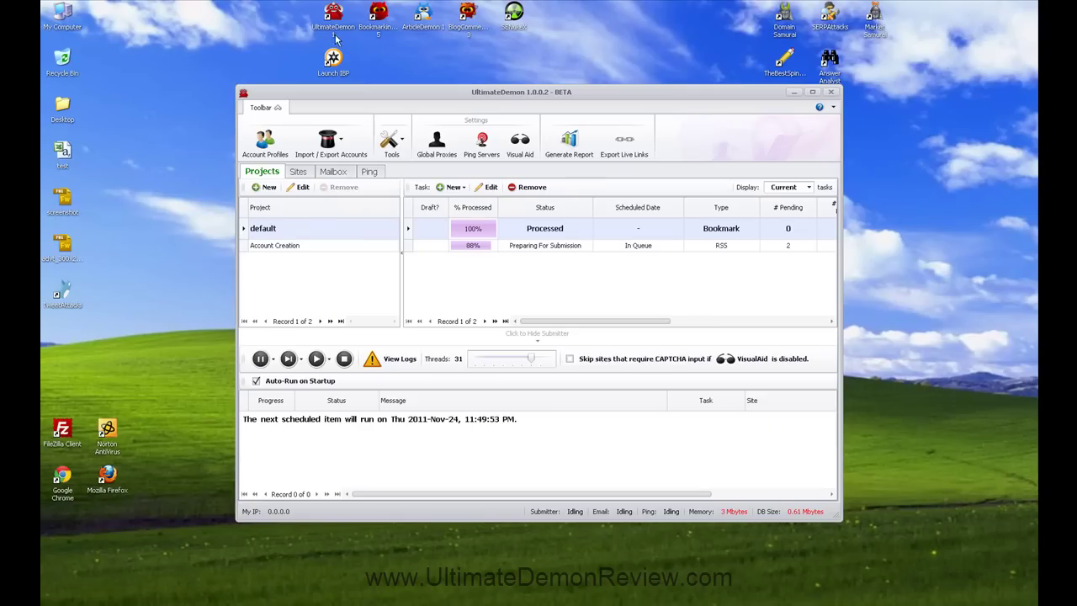
click(378, 35)
click(467, 34)
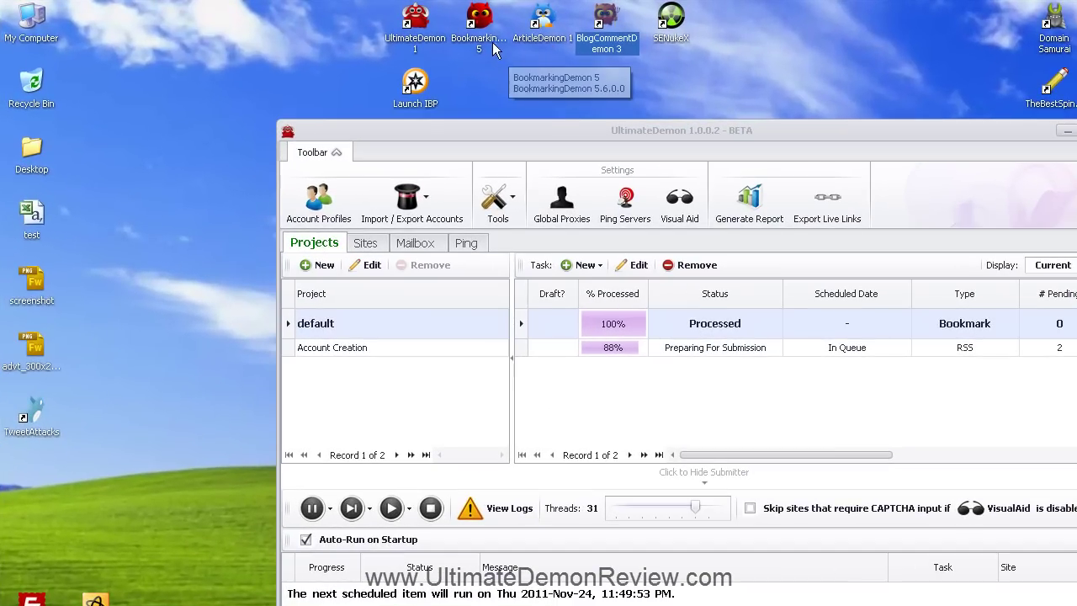
click(490, 46)
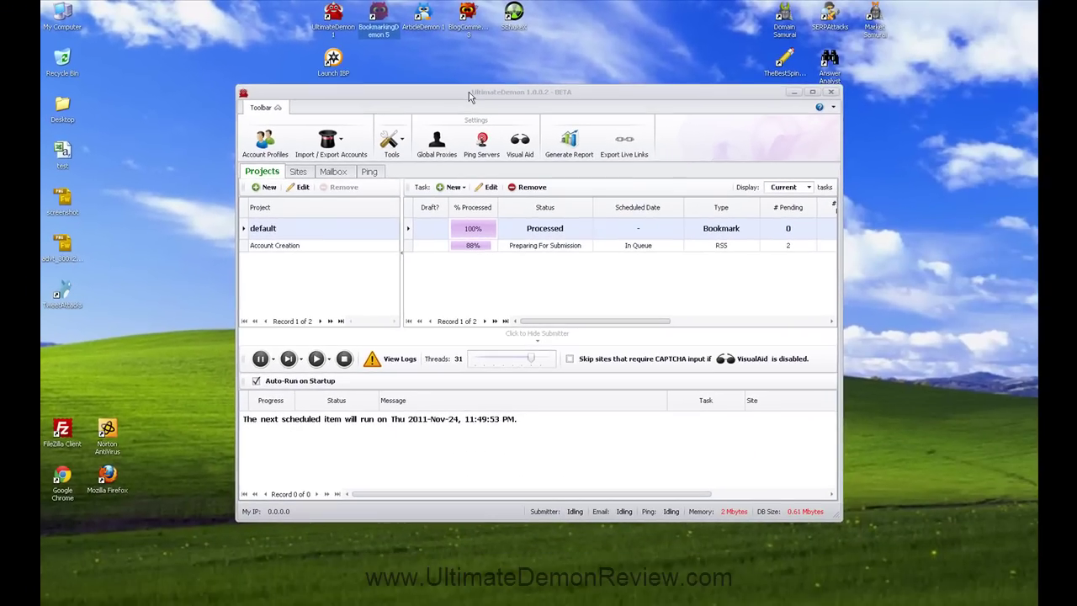
click(606, 137)
double_click(469, 94)
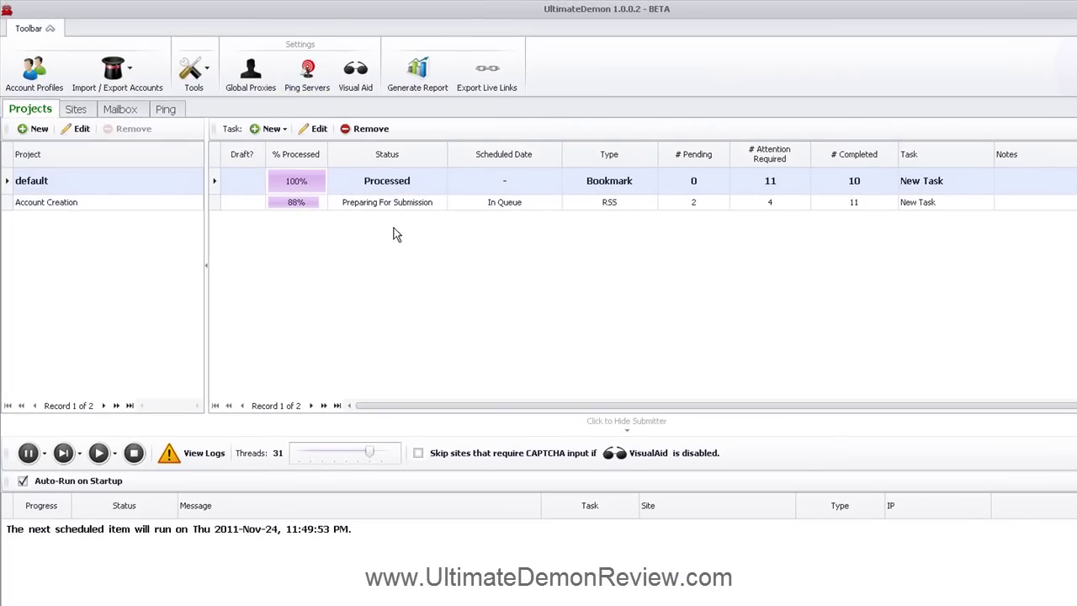
Select the RSS task row under Account Creation.
click(311, 202)
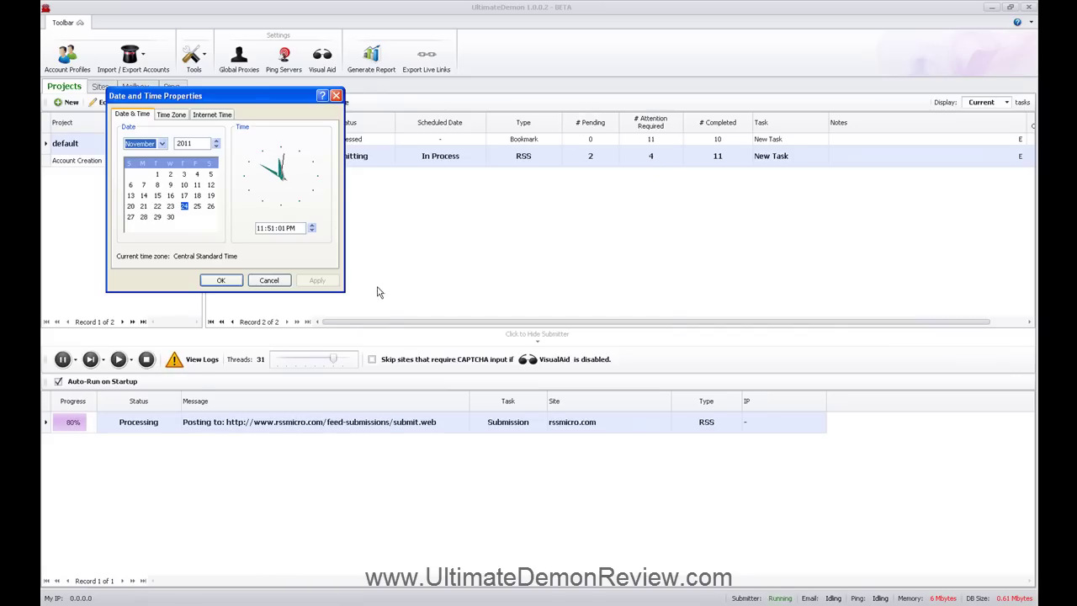
Close the Date and Time Properties dialog.
click(336, 95)
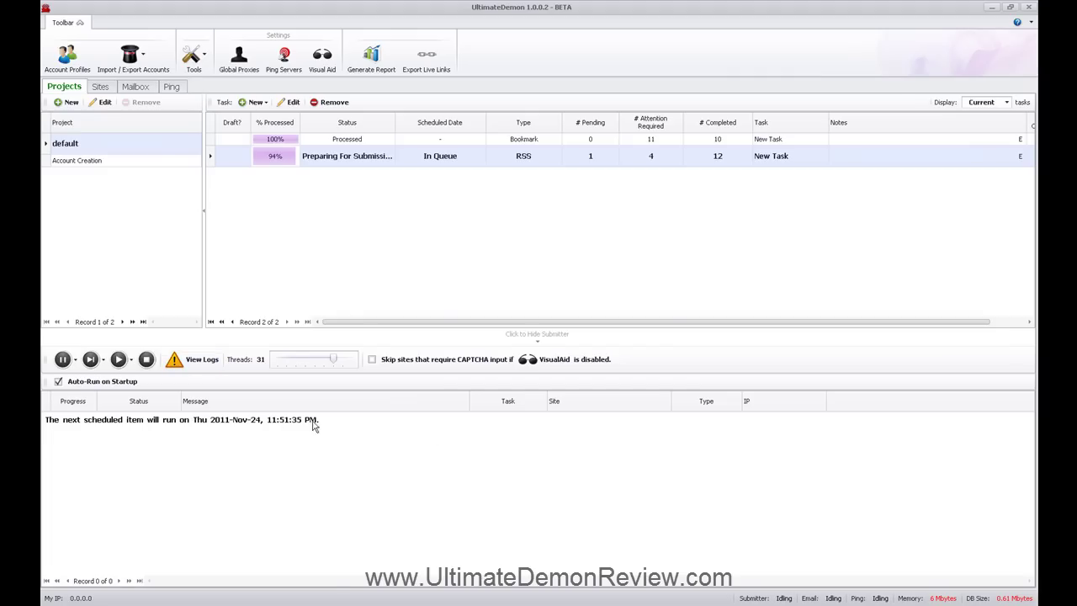
Open the Windows Date and Time settings from the taskbar clock.
double_click(992, 605)
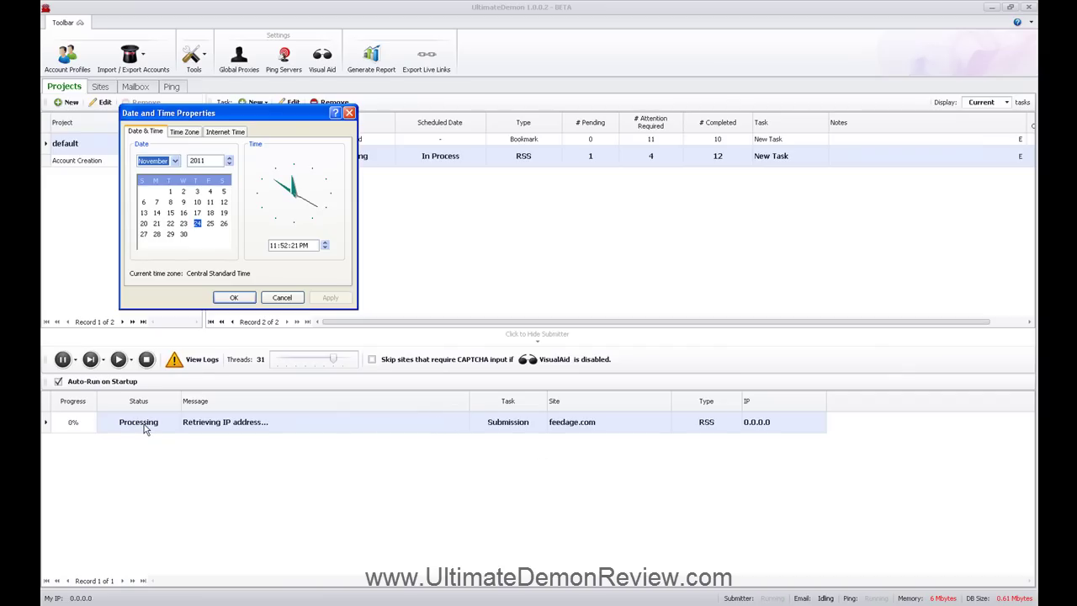
Bring the UltimateDemon submitter window back in front of the date settings.
click(270, 452)
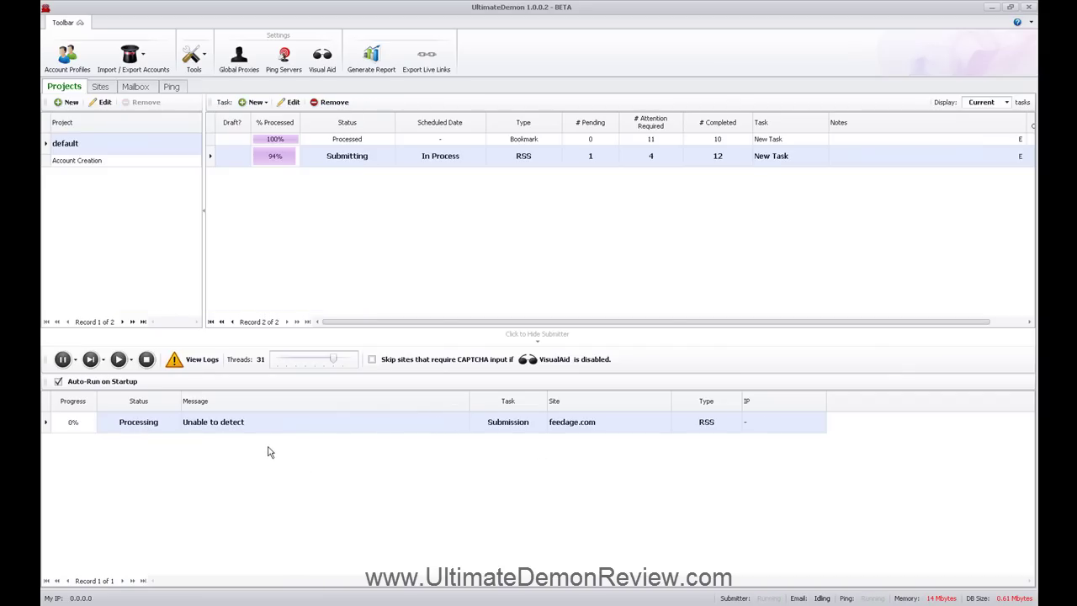